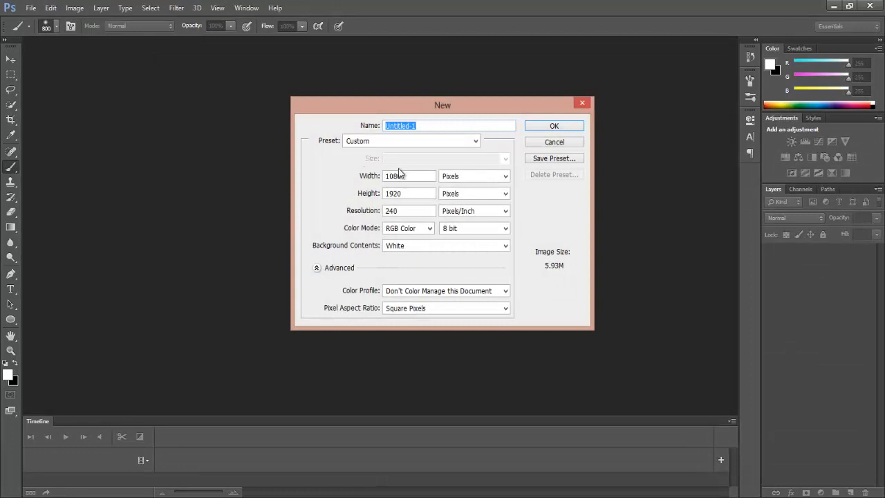
Create a new 1080 × 1920 pixel RGB document at 240 pixels/inch with a white background.
drag(416, 176, 374, 178)
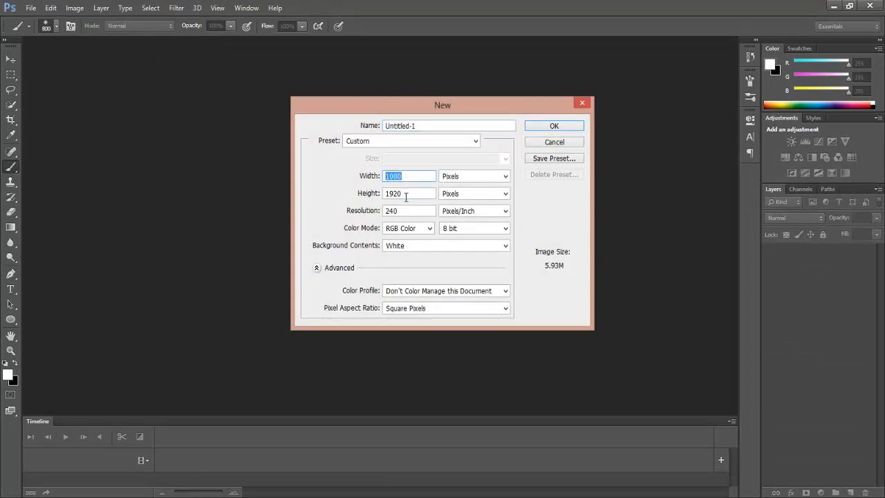
drag(408, 194, 386, 194)
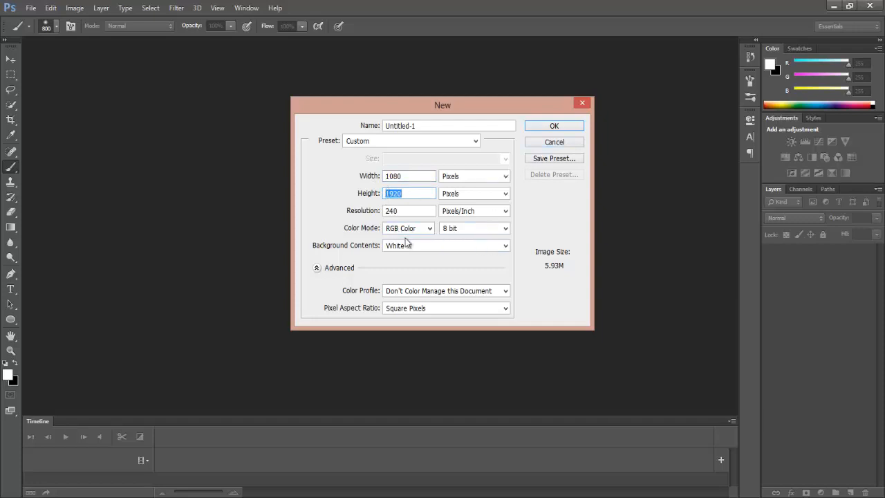
click(562, 128)
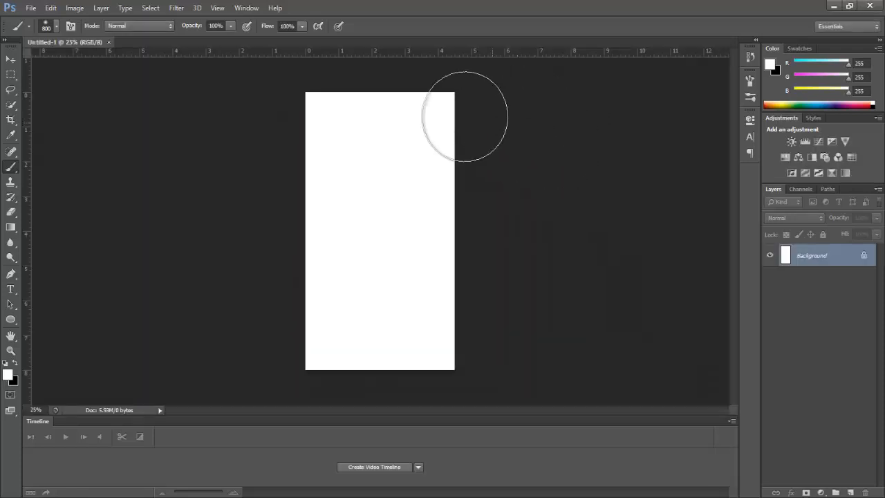
Place the photo adult-attractive-beautiful-2014653 from New folder and scale it proportionally from its centre to about 36% so it covers the canvas.
click(11, 60)
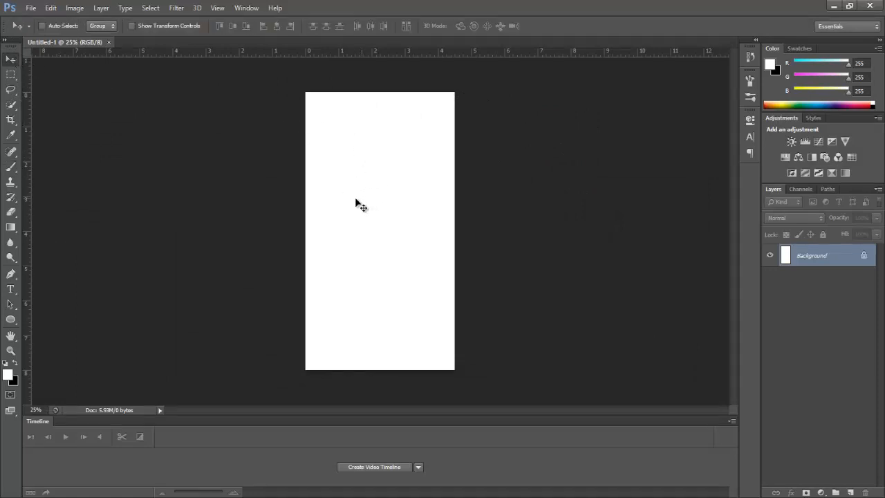
click(30, 8)
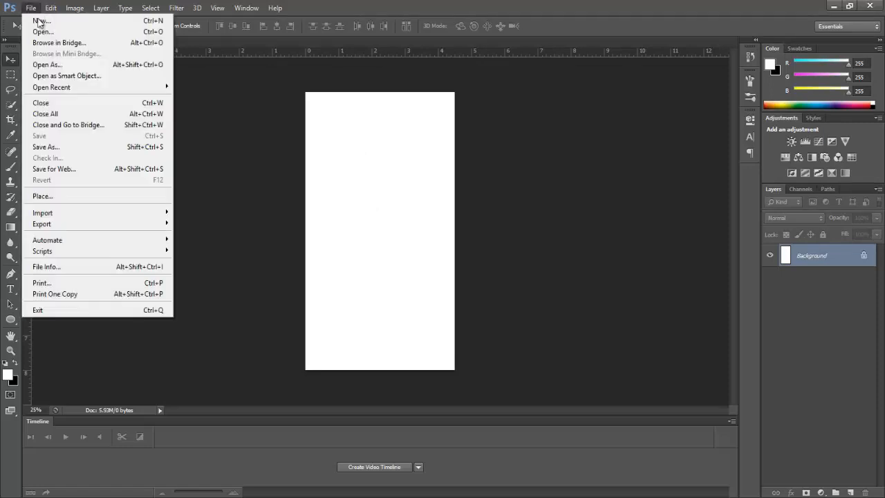
click(84, 197)
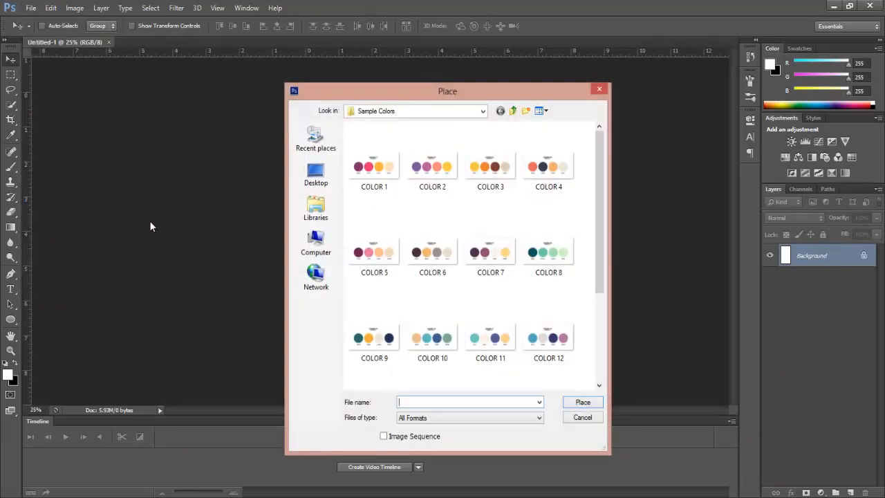
click(514, 112)
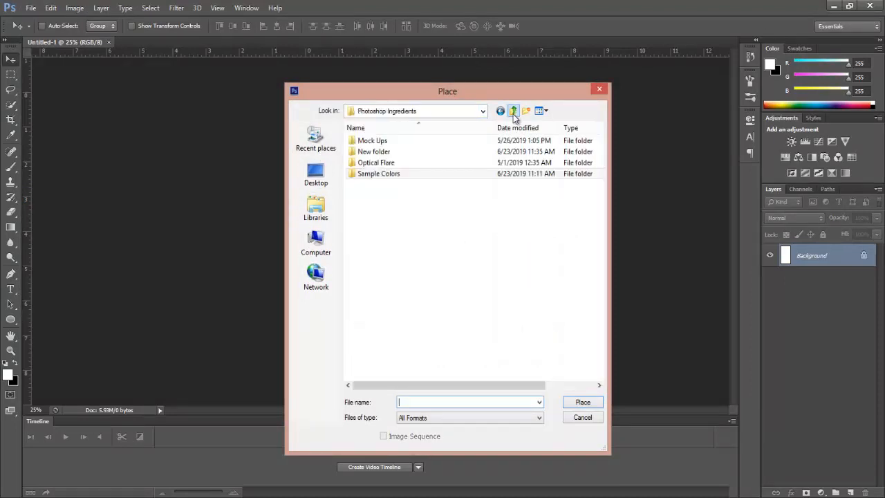
double_click(387, 153)
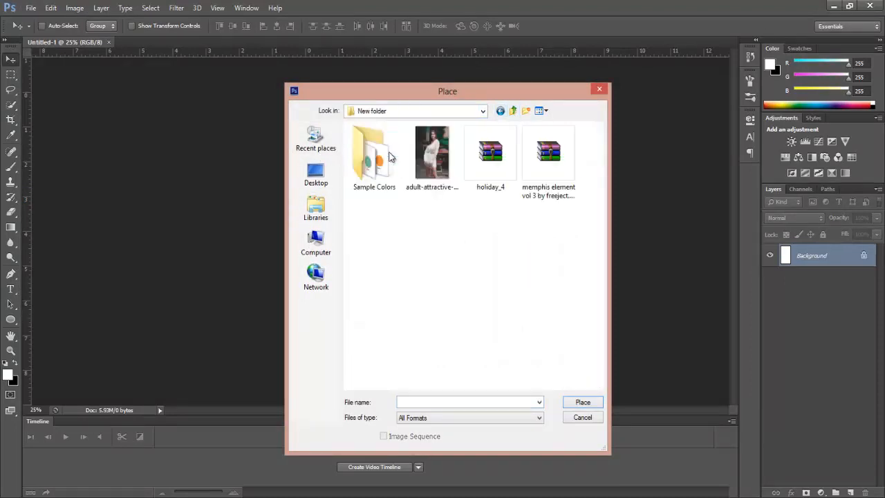
click(447, 163)
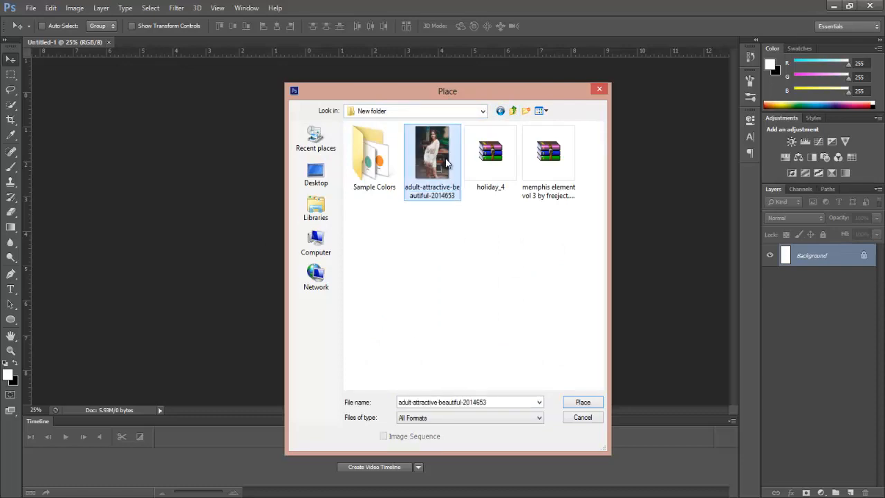
click(583, 402)
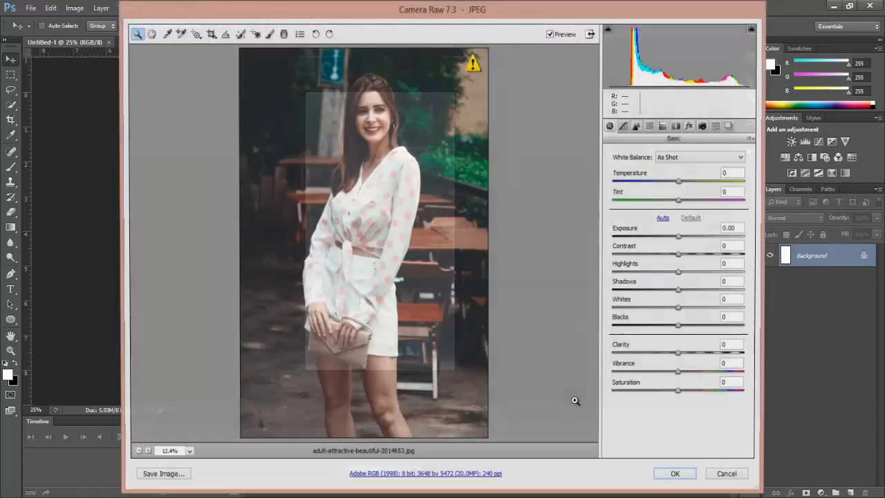
click(675, 474)
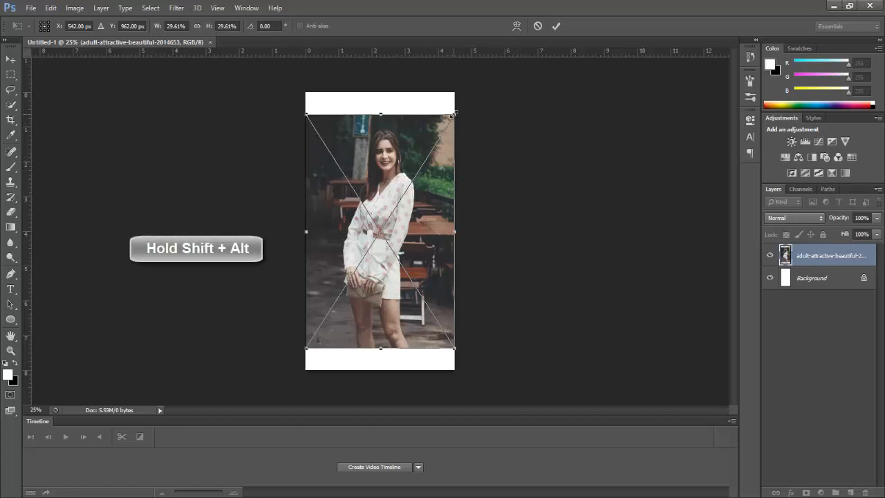
drag(454, 114, 477, 94)
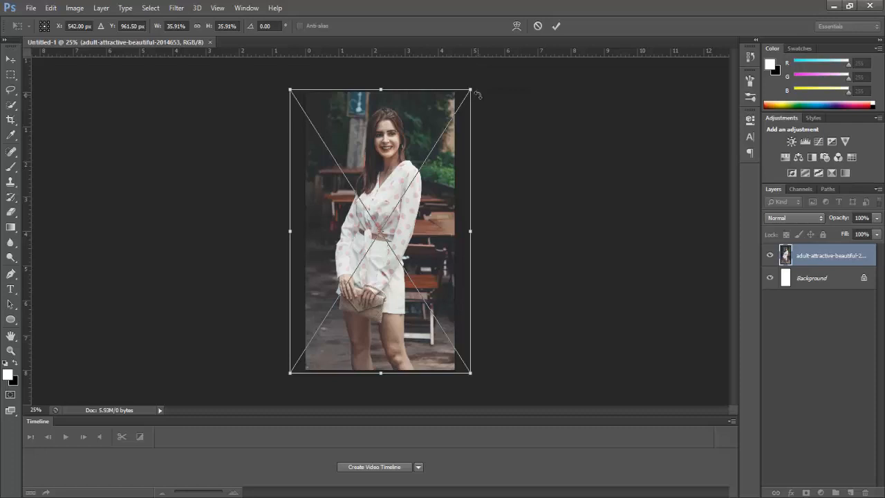
click(556, 28)
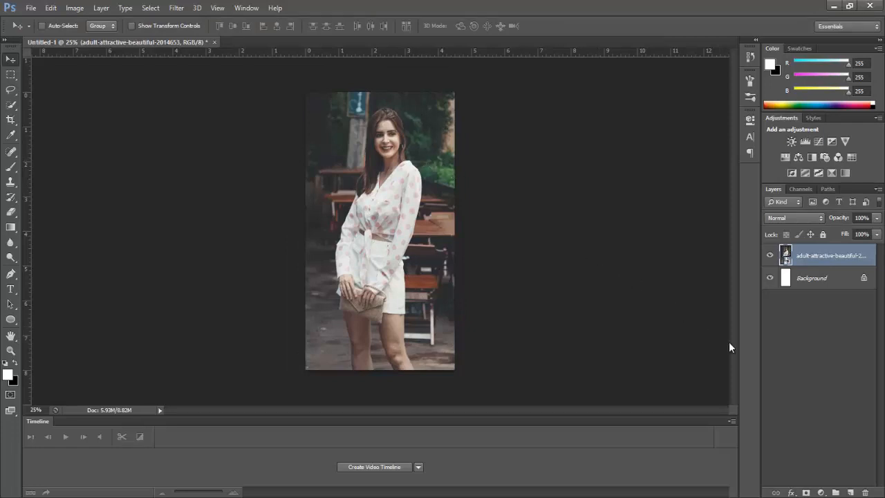
Add a new layer above the photo and name it "Sample Color".
click(851, 493)
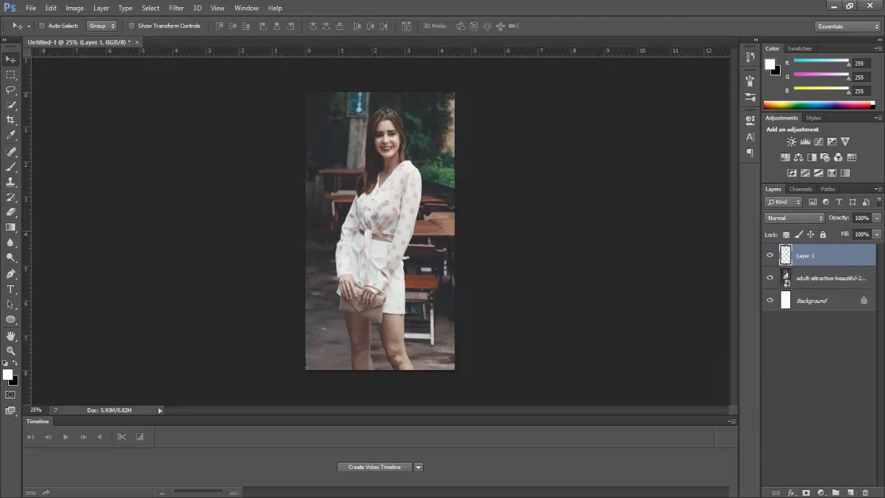
double_click(806, 256)
text(Sample Color)
key(Return)
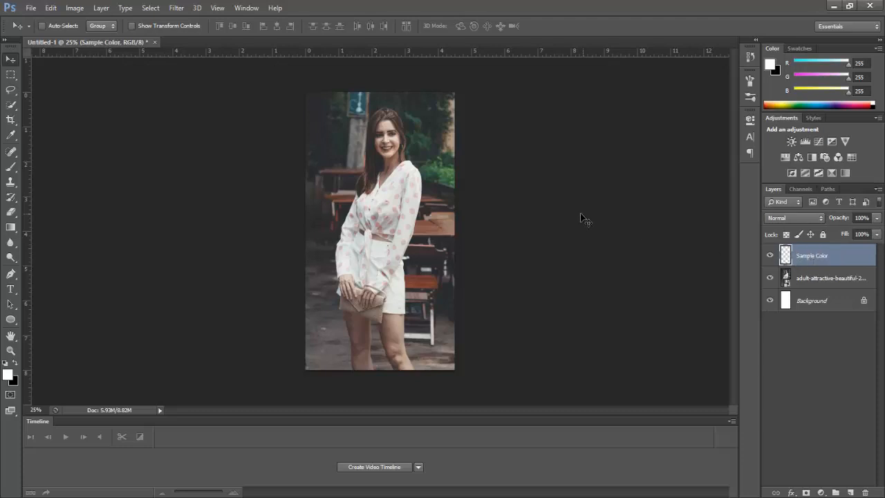
Place the COLOR 3 palette from the Sample Colors folder, scale it to about 17% and position it over the middle of the photo.
click(31, 9)
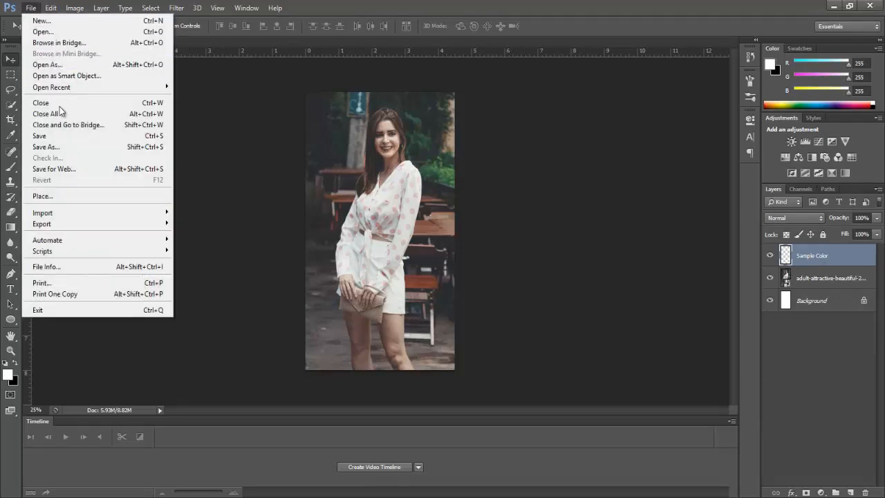
click(81, 197)
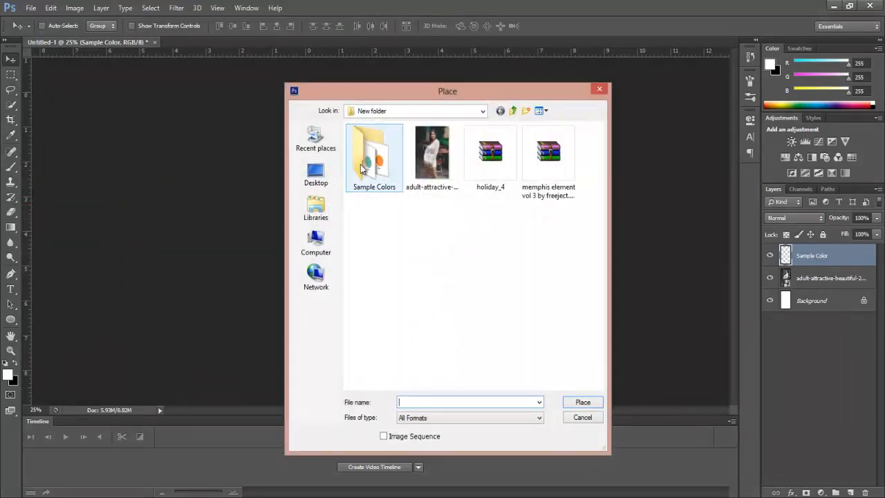
click(363, 169)
double_click(362, 169)
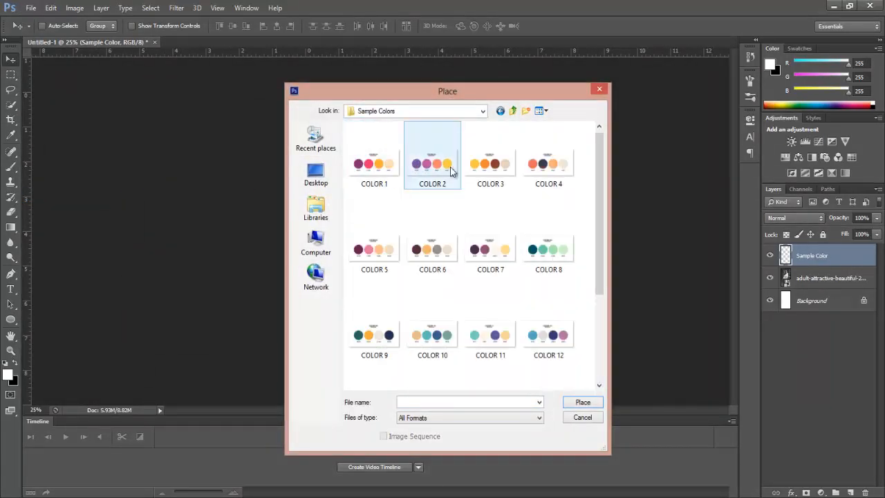
click(488, 174)
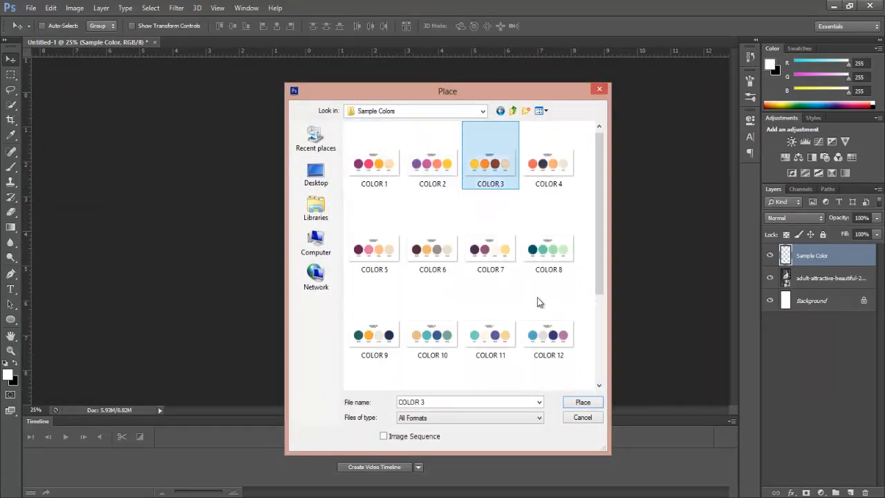
click(570, 402)
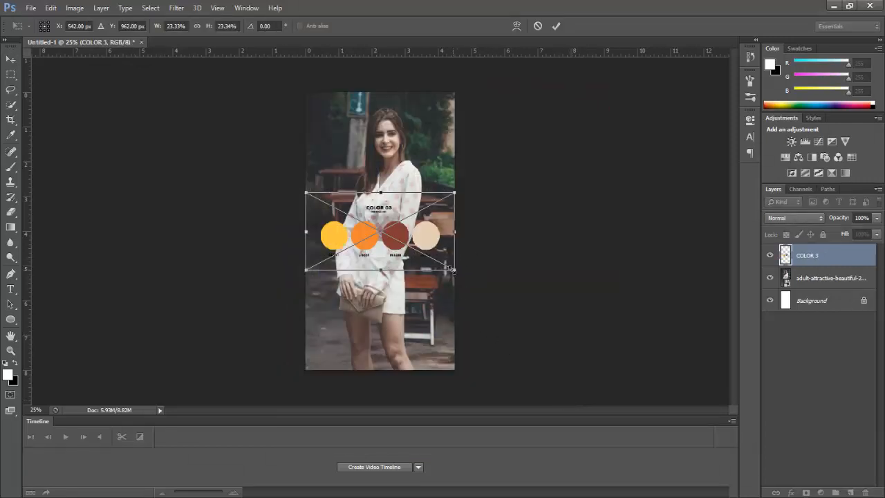
drag(452, 270, 415, 248)
drag(385, 223, 396, 238)
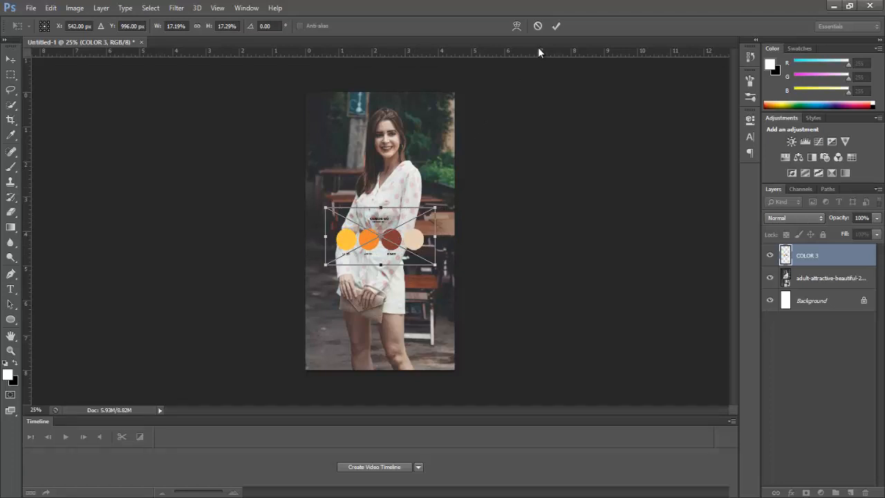
click(556, 26)
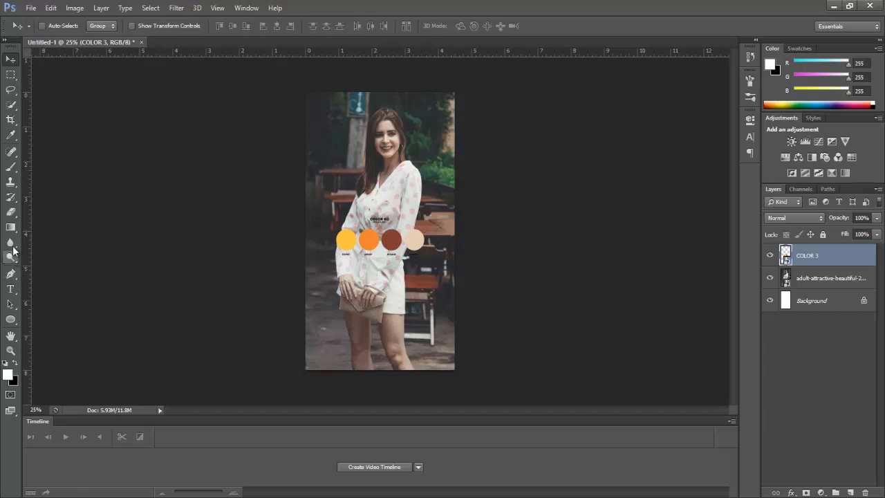
Set the Brush tool to the 871 px solid blob-shaped Memphis brush tip.
click(11, 169)
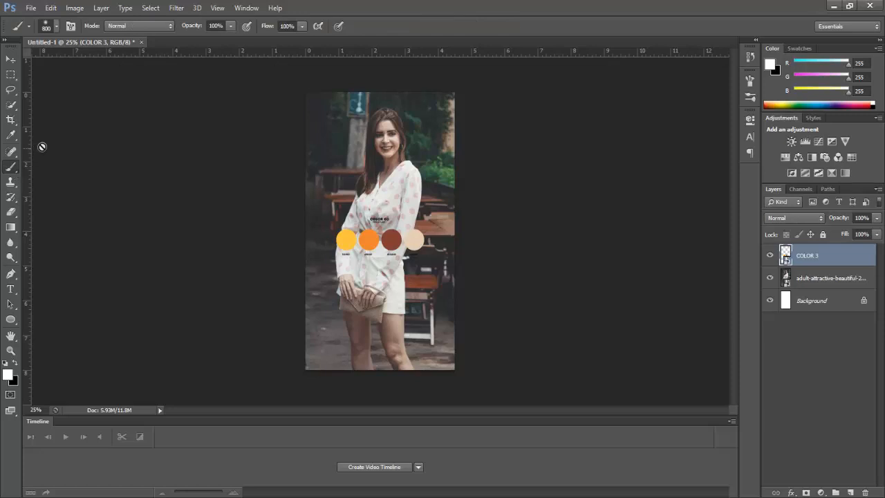
click(70, 26)
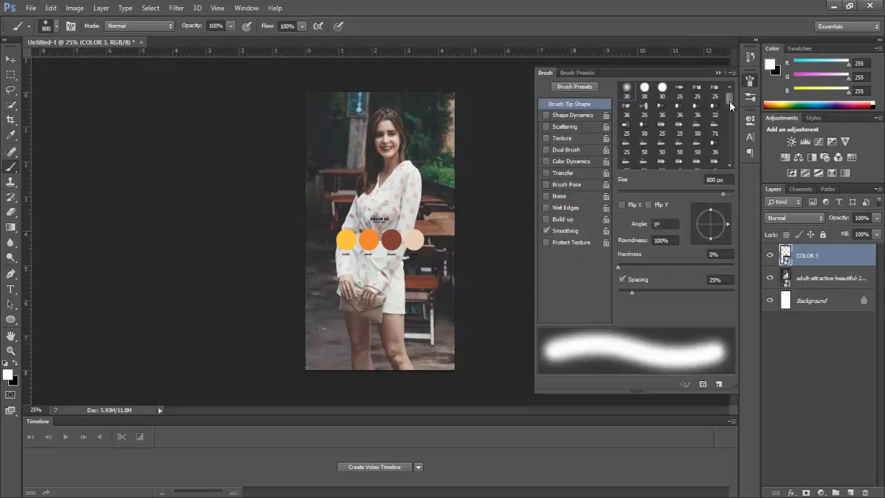
drag(729, 101, 731, 135)
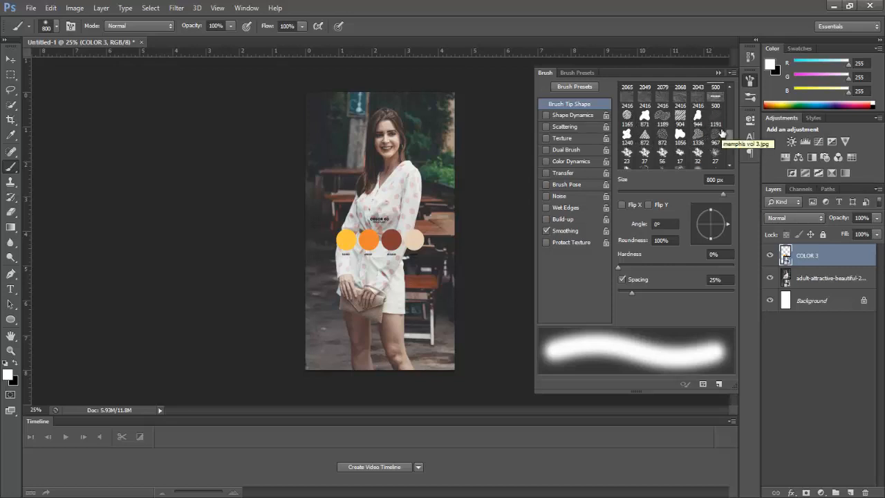
click(643, 119)
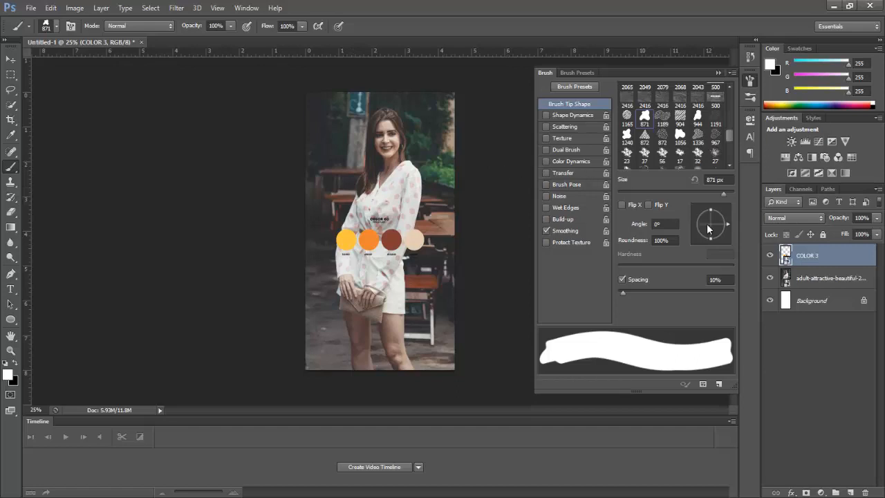
click(750, 80)
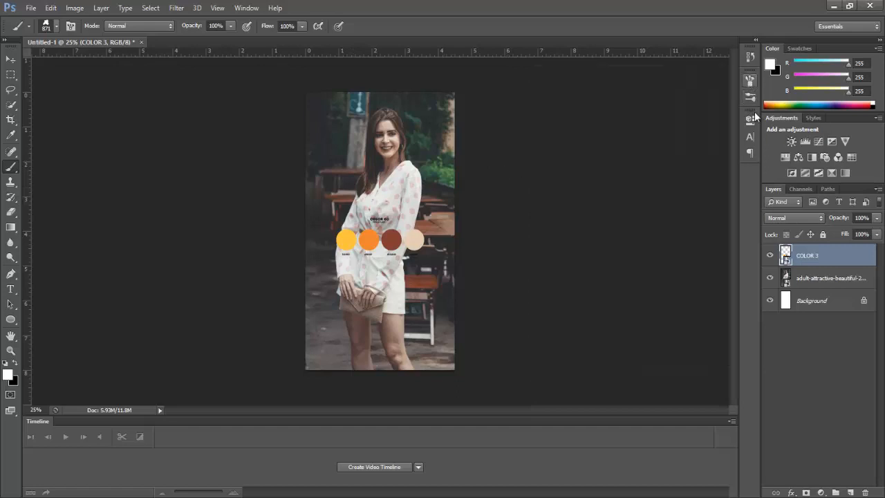
Add a new layer above COLOR 3 and set the foreground color to the palette's yellow, #fdc441.
click(851, 493)
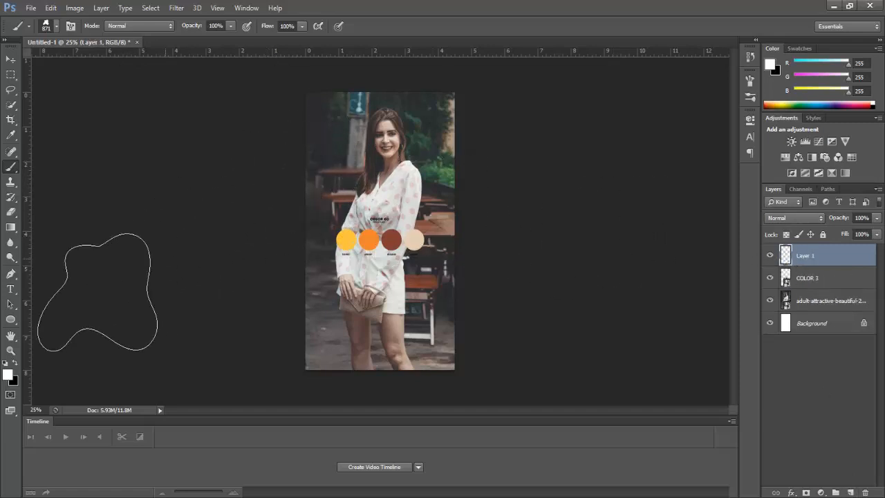
click(9, 375)
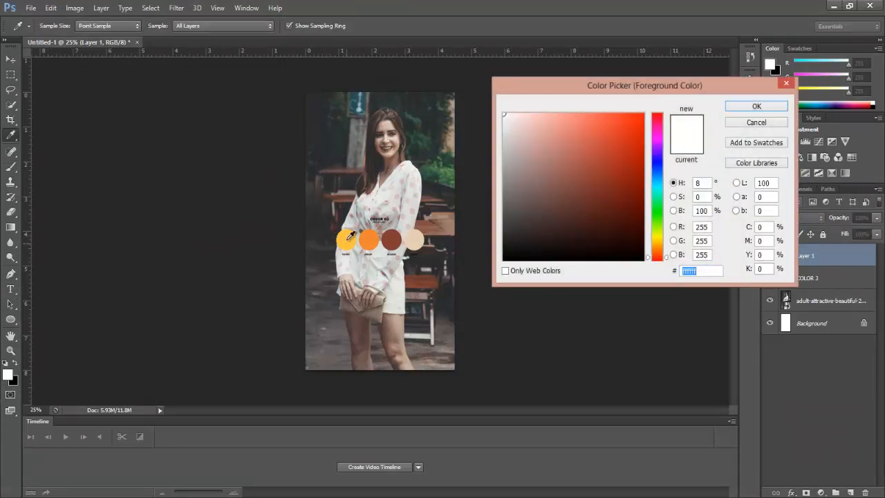
click(349, 237)
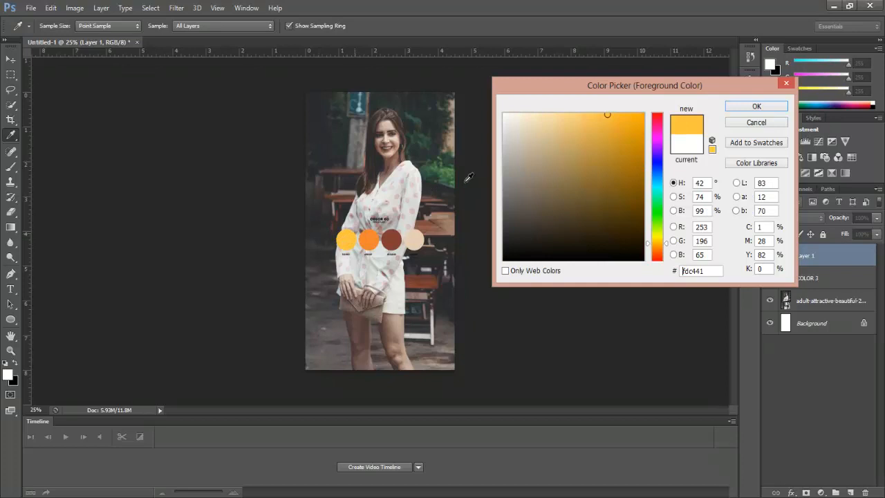
click(729, 107)
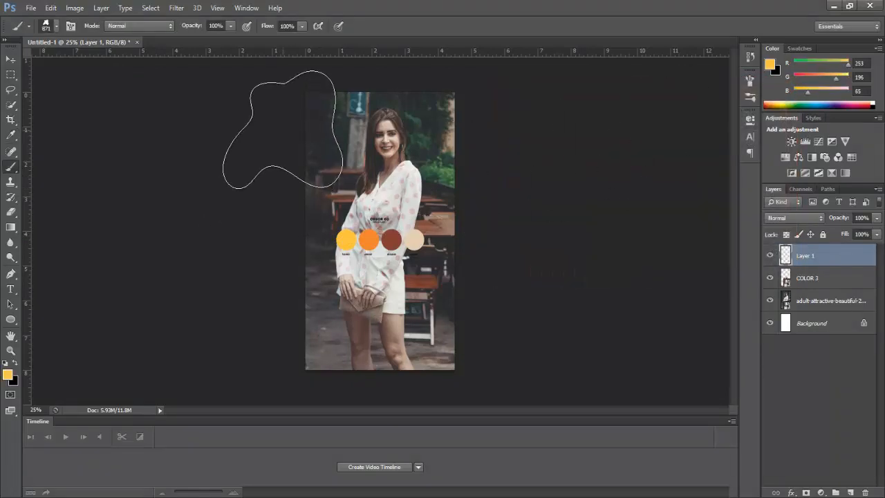
Stamp yellow blobs on the new layer at the photo's upper-left corner, lower-right corner, lower left edge and upper-right corner.
click(292, 122)
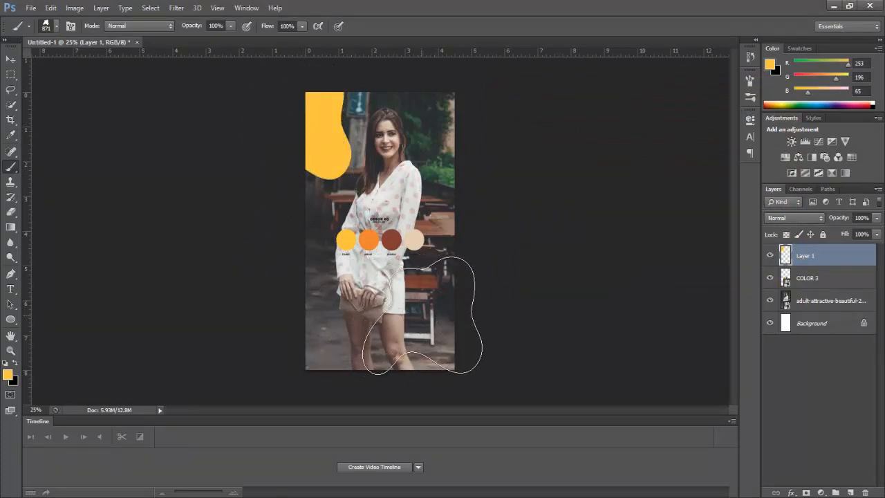
click(423, 316)
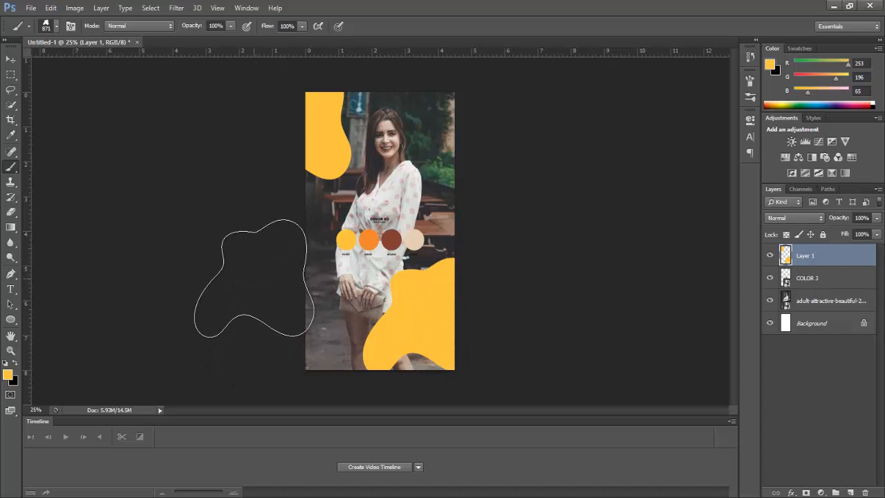
click(255, 278)
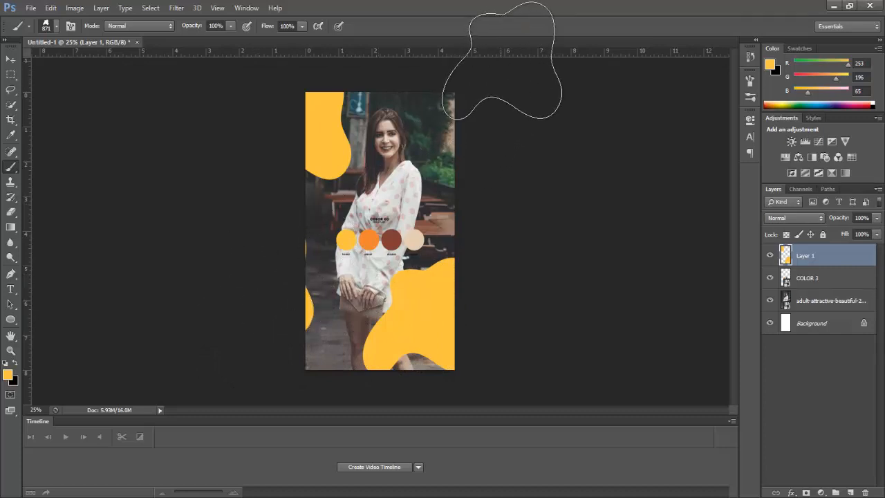
click(507, 74)
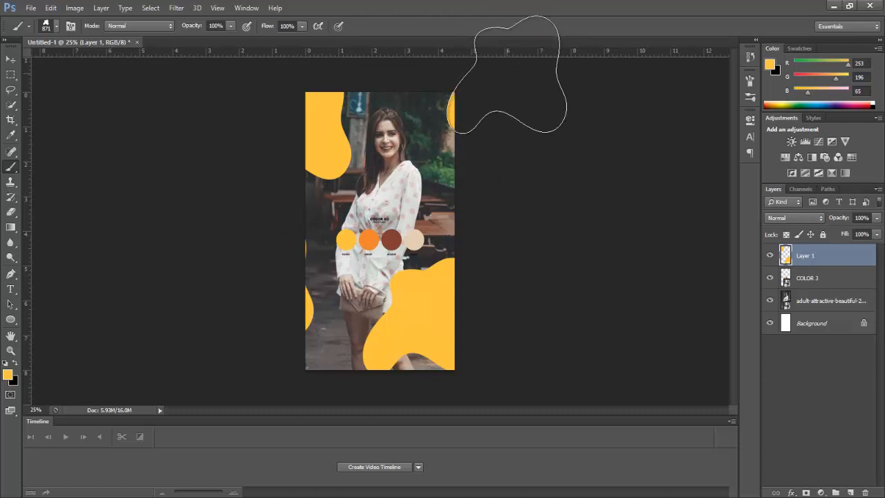
Switch to the solid 944 px blob brush tip and set the foreground color to the palette's orange, #ef852f.
click(750, 80)
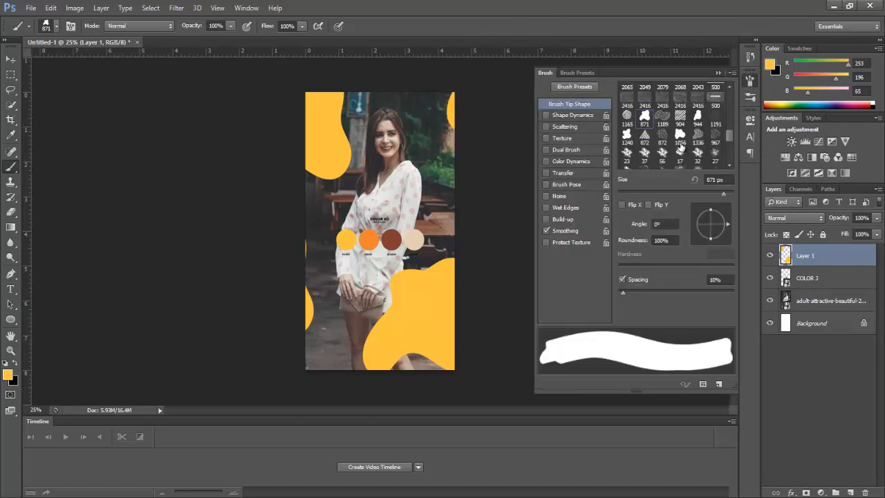
click(696, 118)
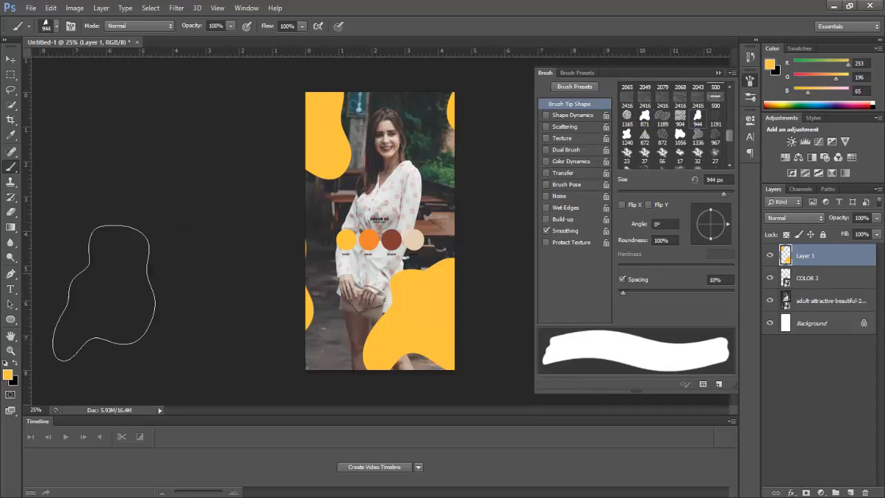
click(9, 376)
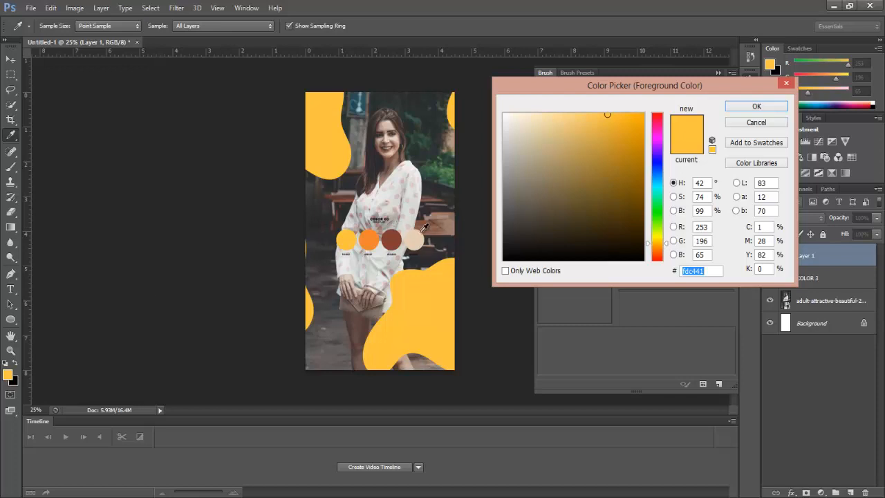
click(369, 239)
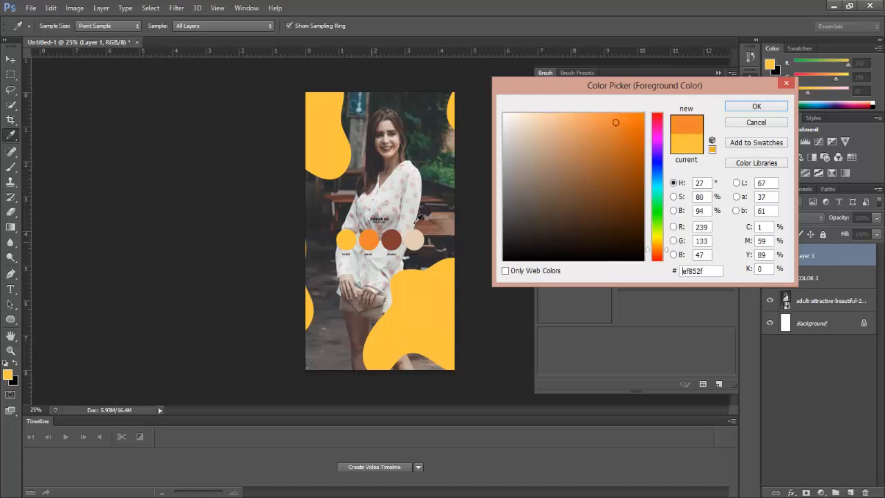
click(756, 108)
key(b)
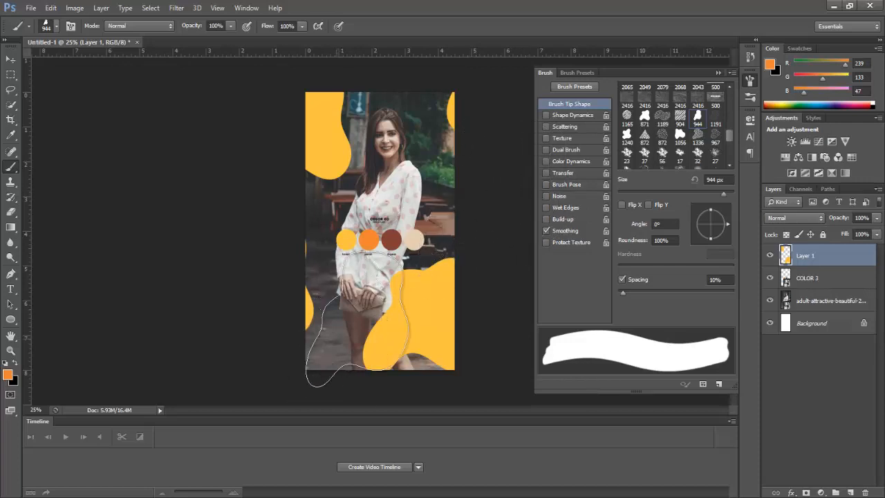
Rotate the brush tip to 147° and stamp orange blobs at the photo's lower-left corner, right edge and left edge.
mouse_move(718, 219)
mouse_down()
mouse_move(712, 206)
mouse_move(696, 215)
mouse_up()
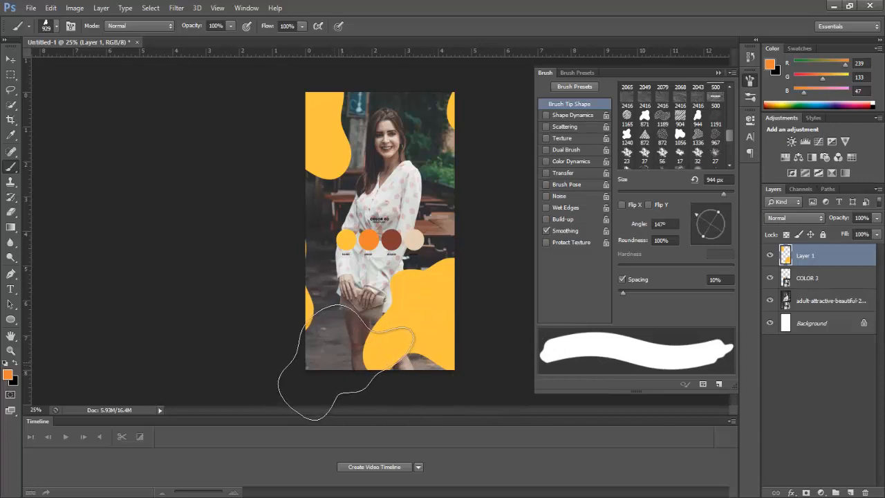
click(347, 362)
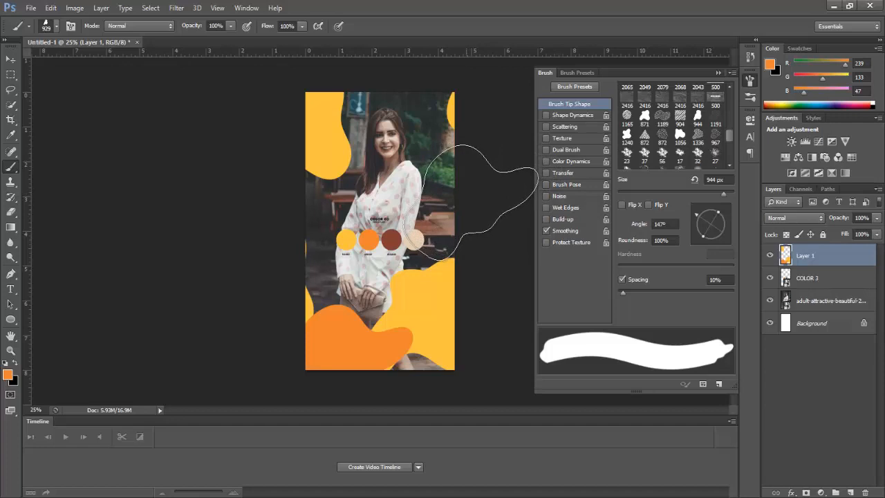
click(473, 203)
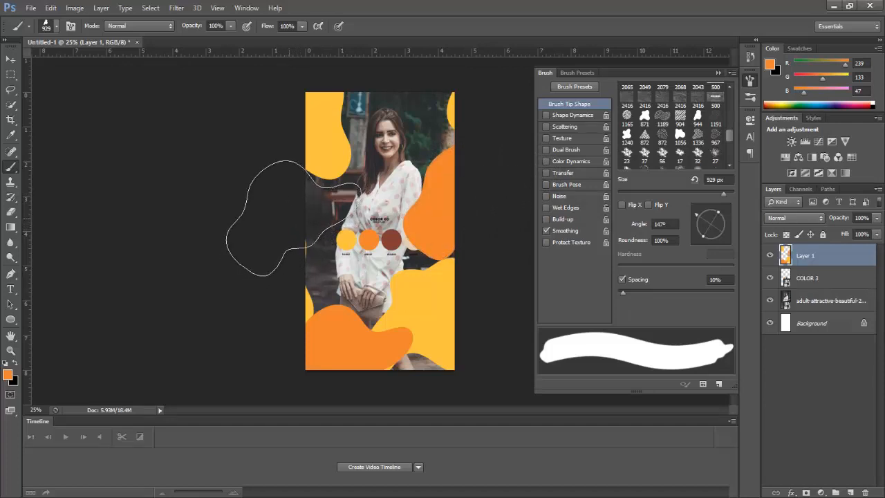
click(294, 217)
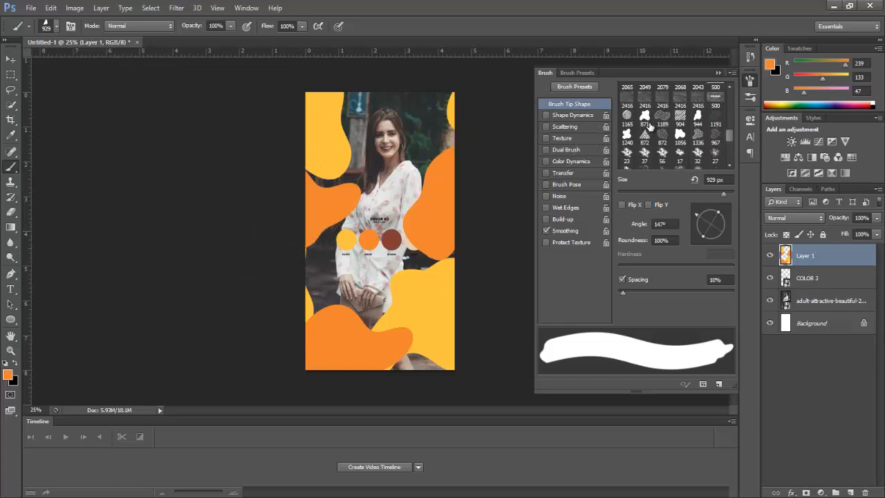
Switch to the solid 1240 px blob brush tip and set the foreground color to the palette's brown, #813d32.
click(626, 135)
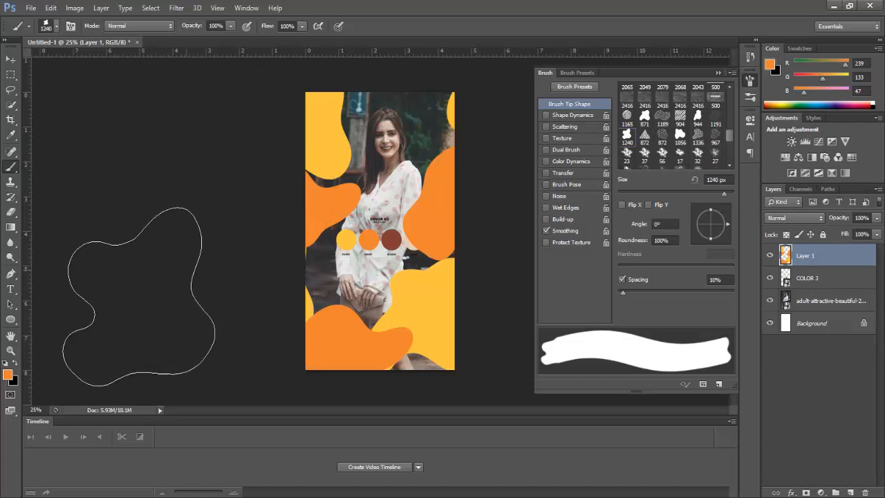
click(10, 376)
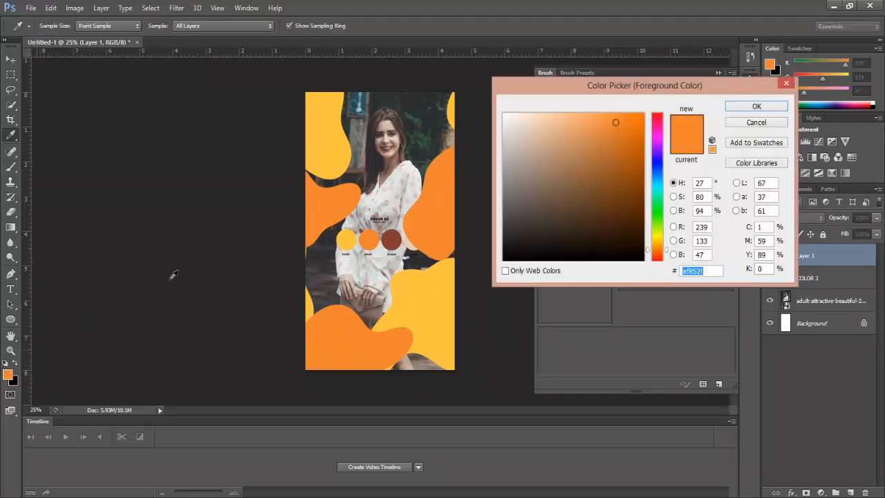
click(390, 239)
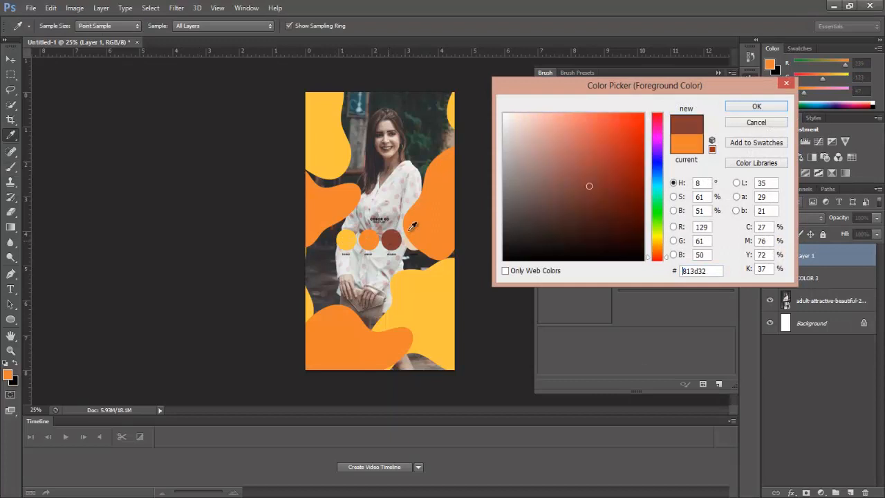
click(742, 102)
key(b)
Reduce the brush to 500 px and stamp brown blobs at the photo's lower left edge, lower right, right edge, upper right and upper-left corner.
key(bracketleft)
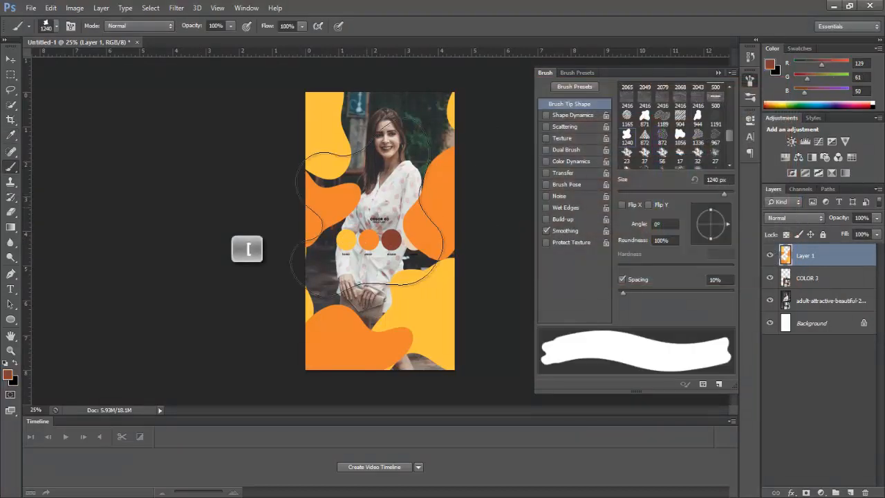
key(bracketleft)
key(bracketleft)
key(bracketleft)
key(bracketleft)
key(bracketleft)
key(bracketleft)
key(bracketleft)
key(bracketleft)
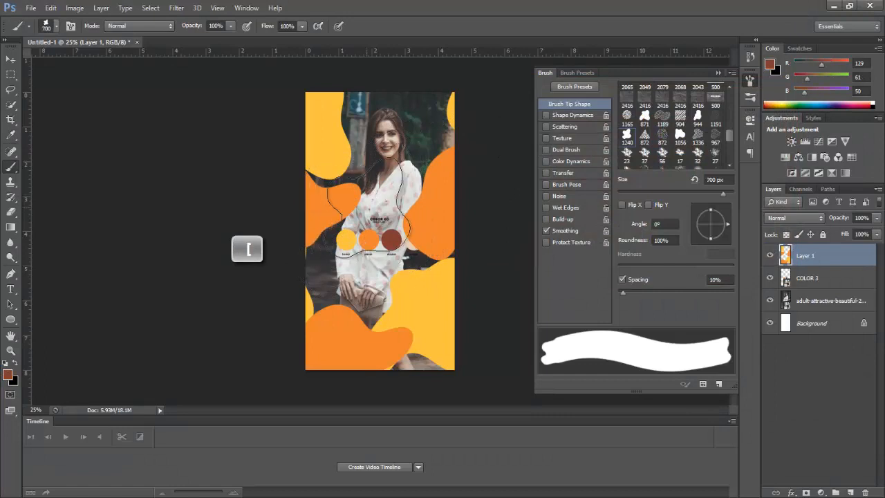
key(bracketleft)
key(bracketleft)
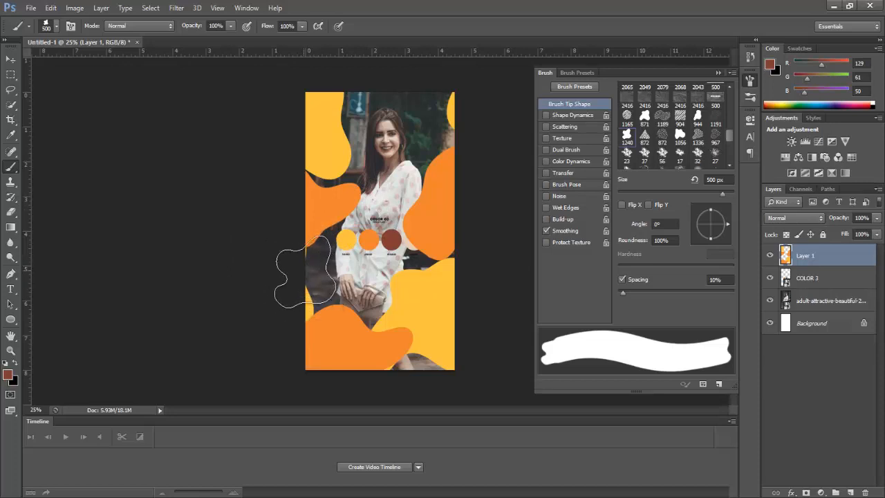
click(296, 280)
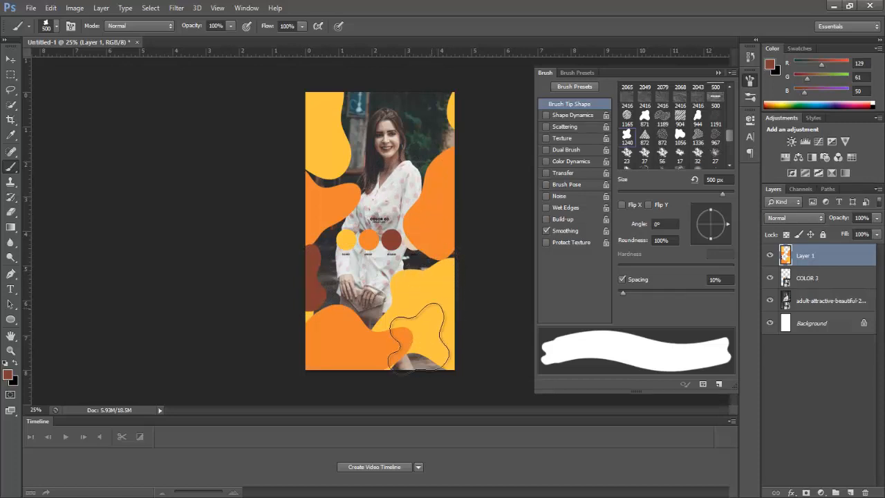
click(417, 345)
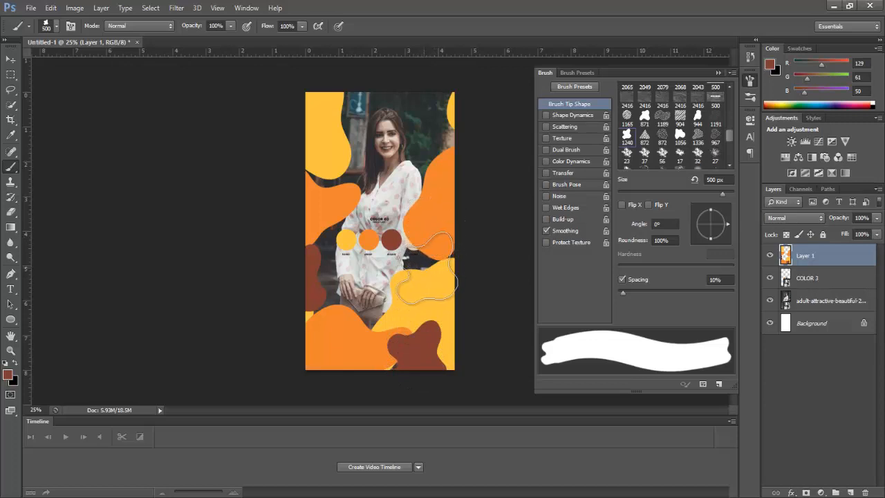
click(471, 233)
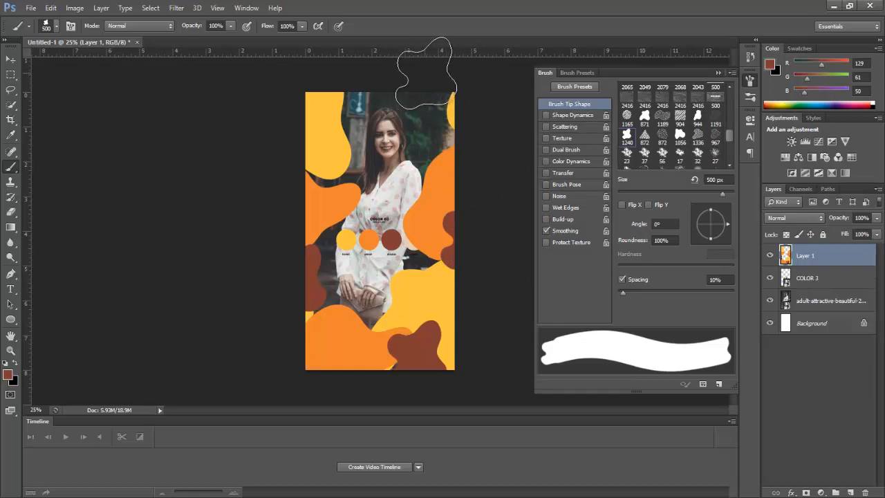
click(423, 72)
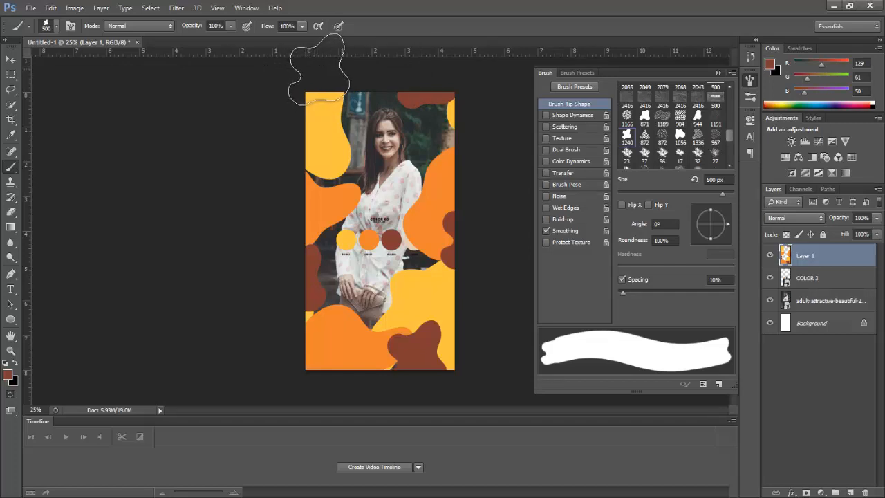
Switch to the solid 1056 px blob brush tip and set the foreground color to the palette's beige, RGB 227, 207, 180.
click(679, 135)
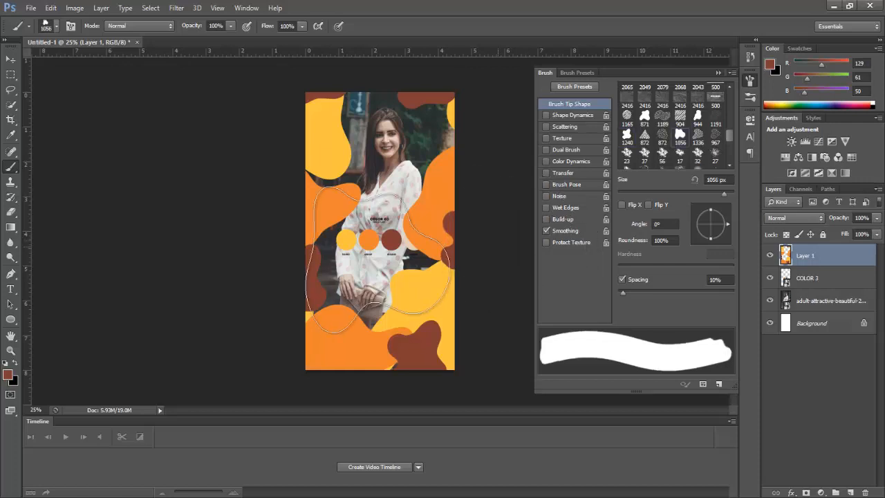
click(9, 376)
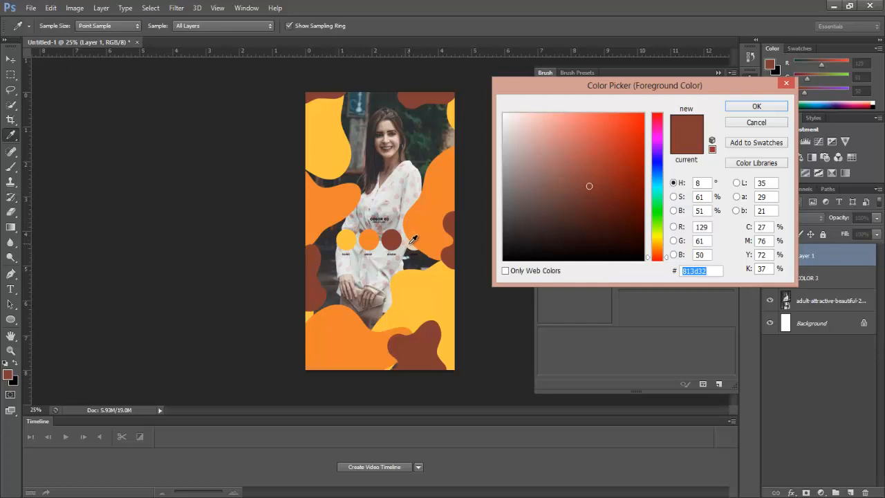
click(411, 241)
click(747, 106)
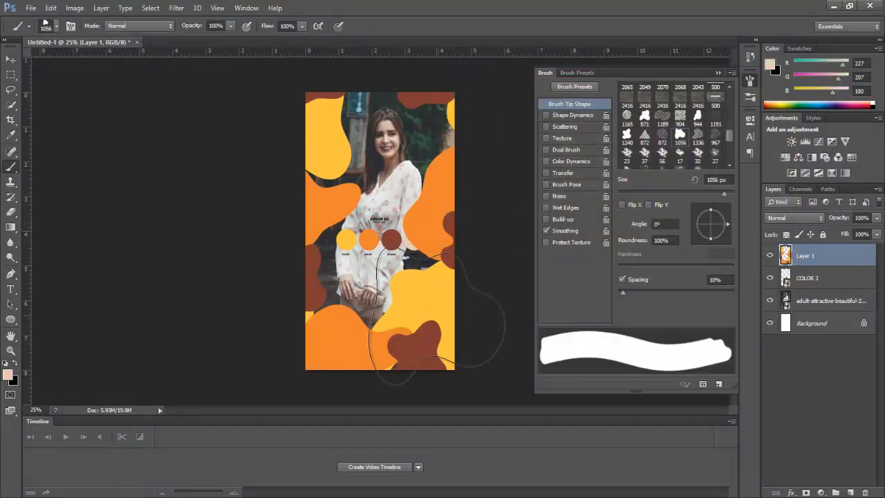
Reduce the brush to 250 px and stamp a beige blob inside the orange shape at the photo's lower left.
key(bracketleft)
key(bracketleft)
key(bracketleft)
key(bracketleft)
key(bracketleft)
key(bracketleft)
key(bracketleft)
key(bracketleft)
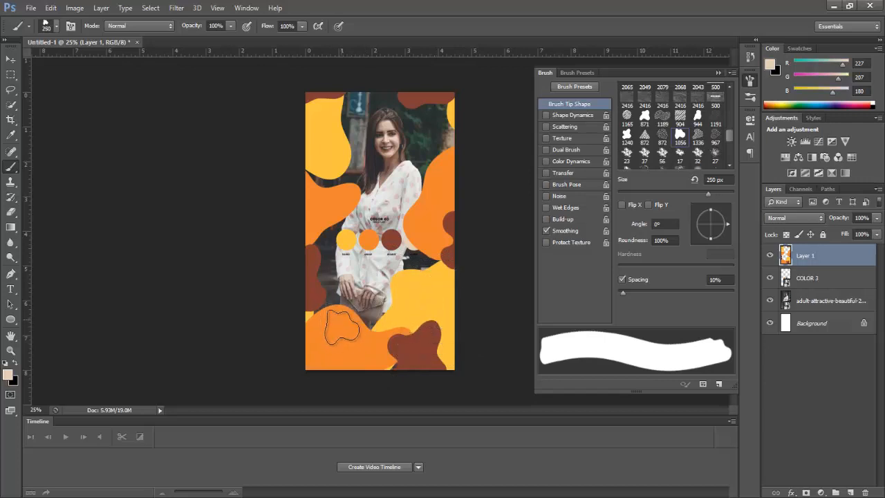
click(342, 332)
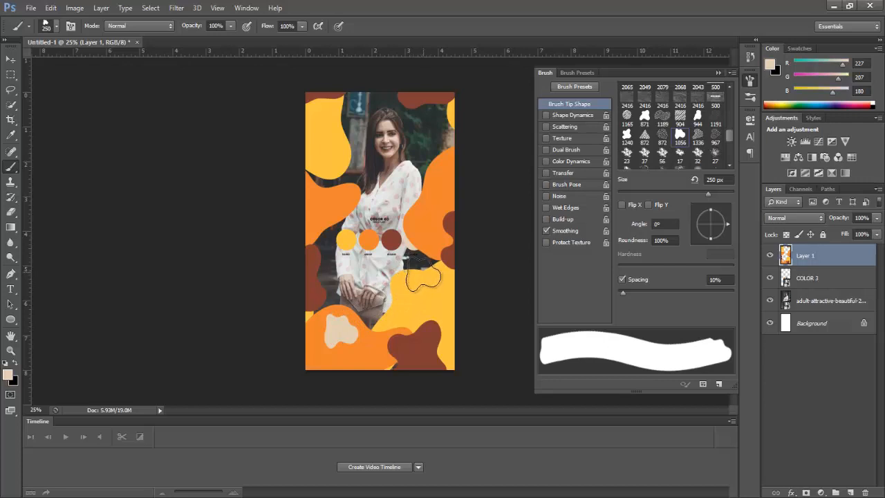
Stamp beige blobs above the right-edge orange shape at -135° and on the upper-left yellow shape at 156°.
drag(709, 238, 700, 238)
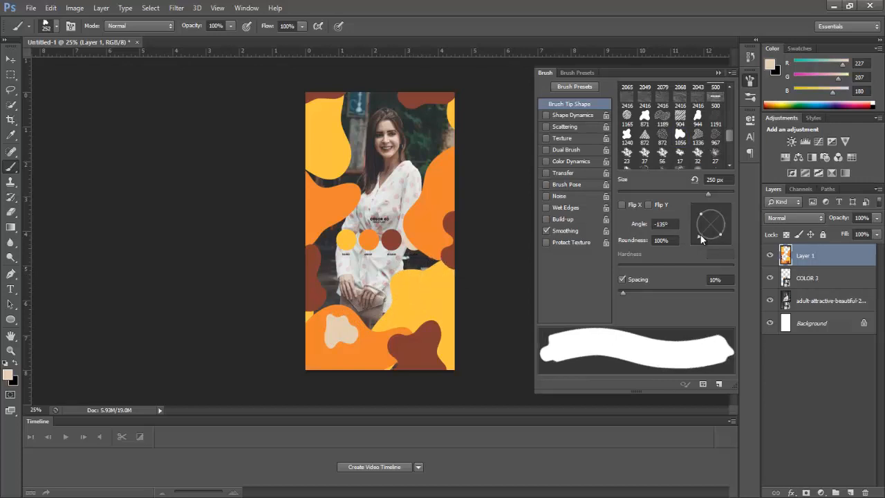
click(437, 148)
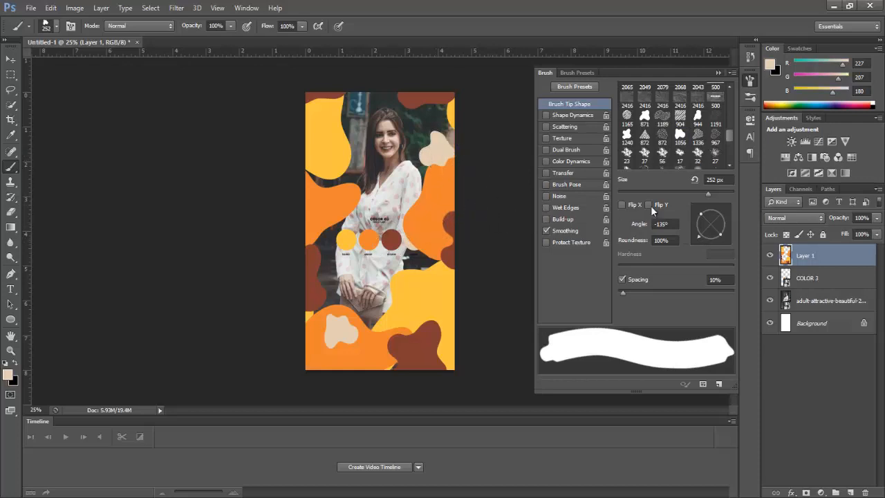
drag(697, 220, 642, 218)
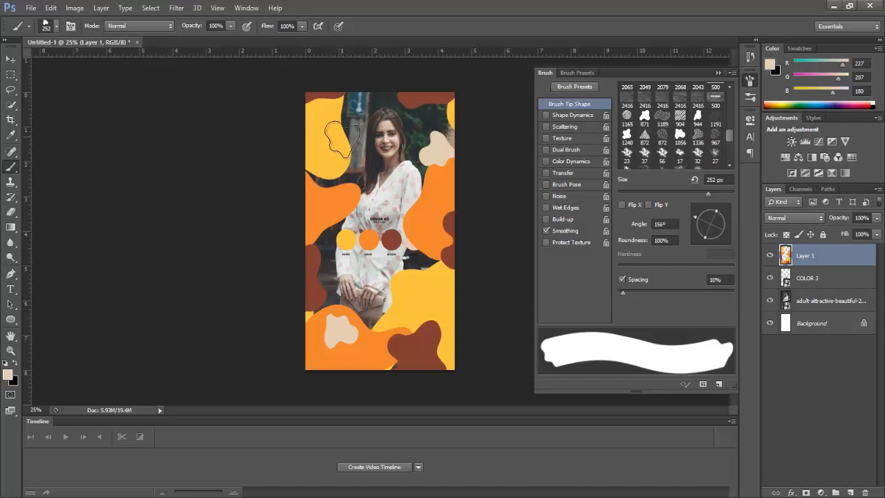
click(328, 130)
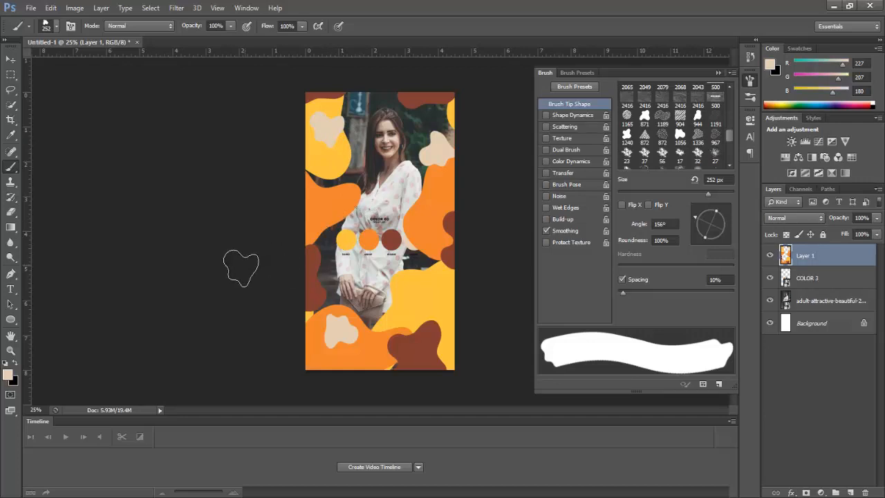
Set the foreground color to white, #ffffff, and hide the COLOR 3 palette layer.
click(10, 374)
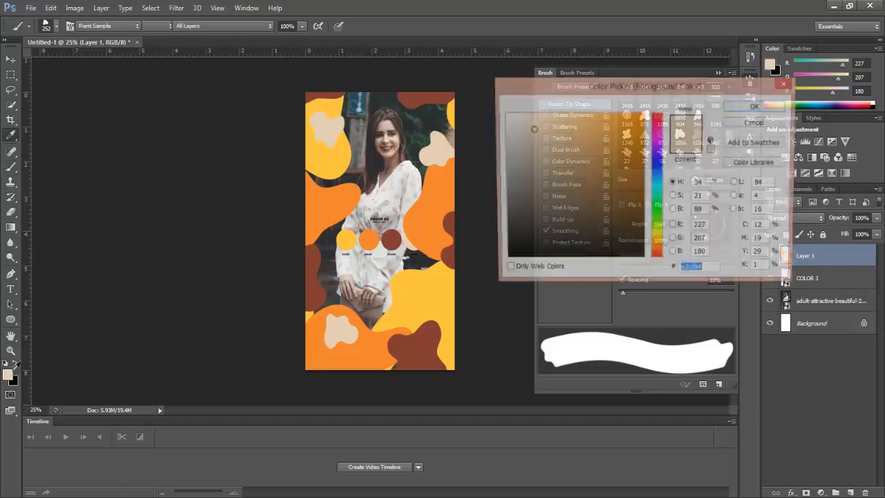
drag(521, 161, 501, 111)
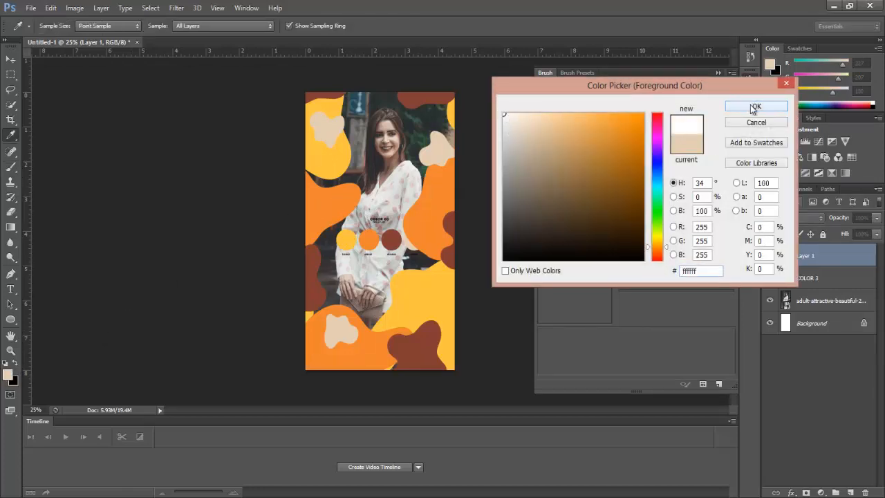
click(755, 107)
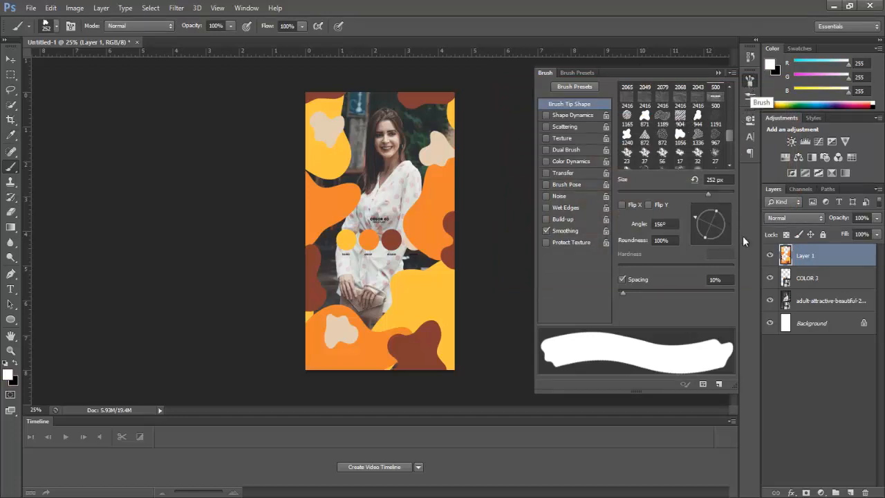
click(771, 278)
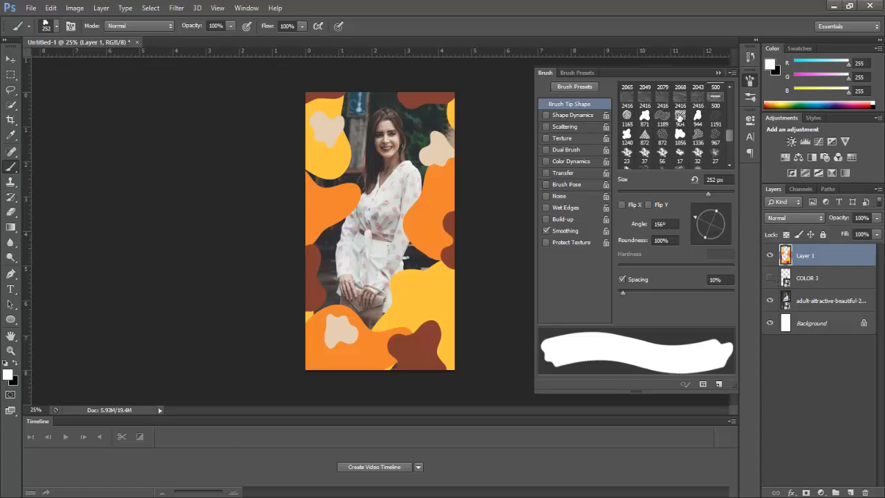
Stamp a white diagonal-stripe pattern over the brown shape at the photo's upper right, using the 904 px striped tip reduced to 200 px.
click(681, 116)
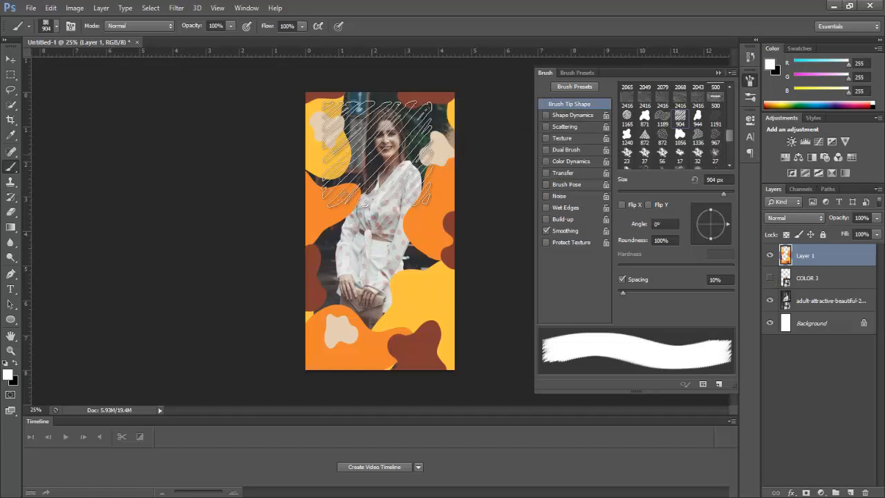
key(bracketleft)
key(bracketleft)
key(bracketleft)
key(bracketleft)
key(bracketleft)
key(bracketleft)
key(bracketleft)
key(bracketleft)
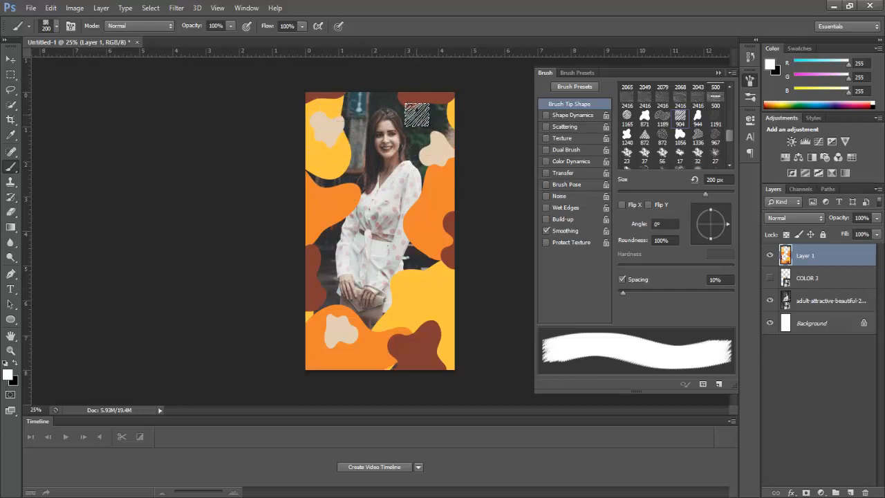
click(416, 108)
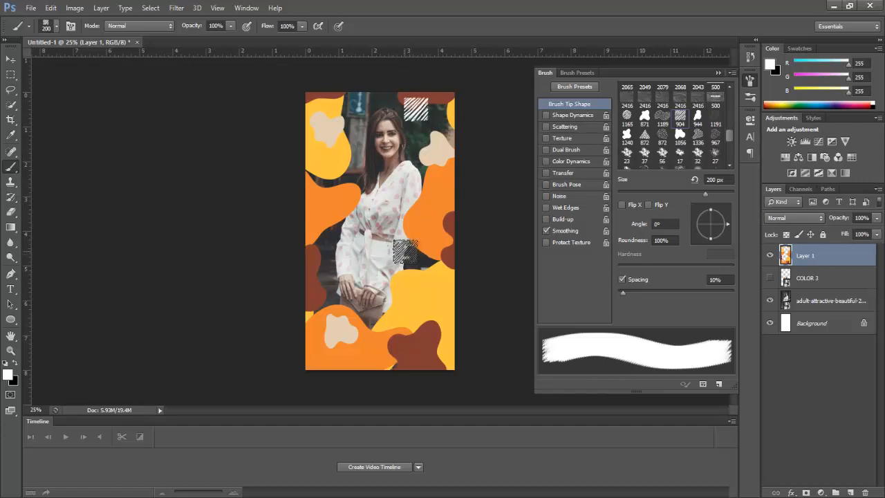
Stamp a white scribbled circle over the brown shape at the photo's lower left, using the 1165 px tip reduced to 400 px.
click(628, 119)
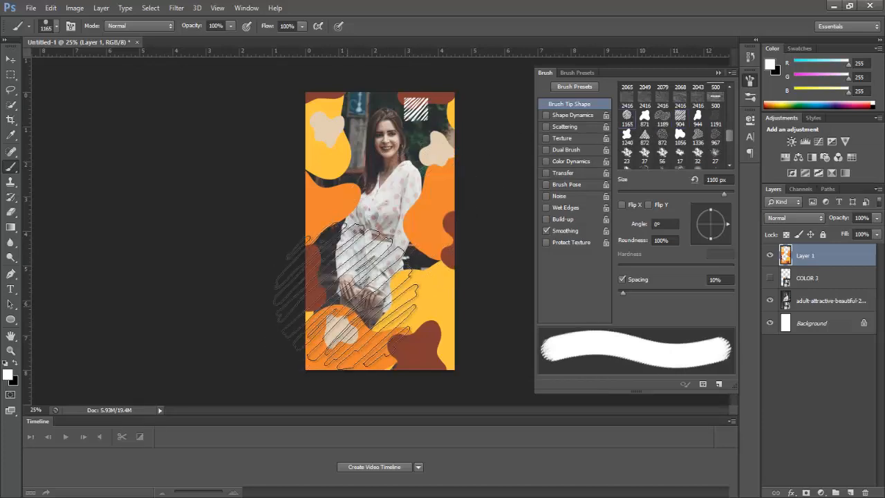
key(bracketleft)
key(bracketleft)
key(bracketleft)
key(bracketleft)
key(bracketleft)
key(bracketleft)
key(bracketleft)
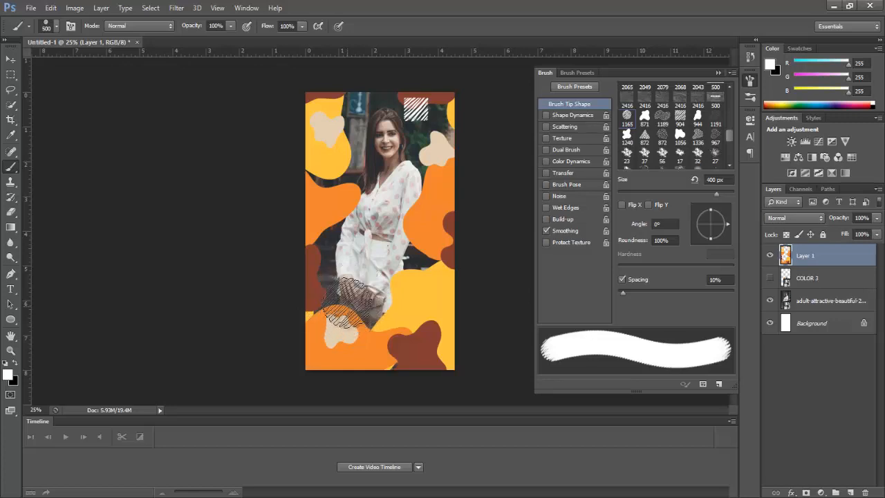
key(bracketleft)
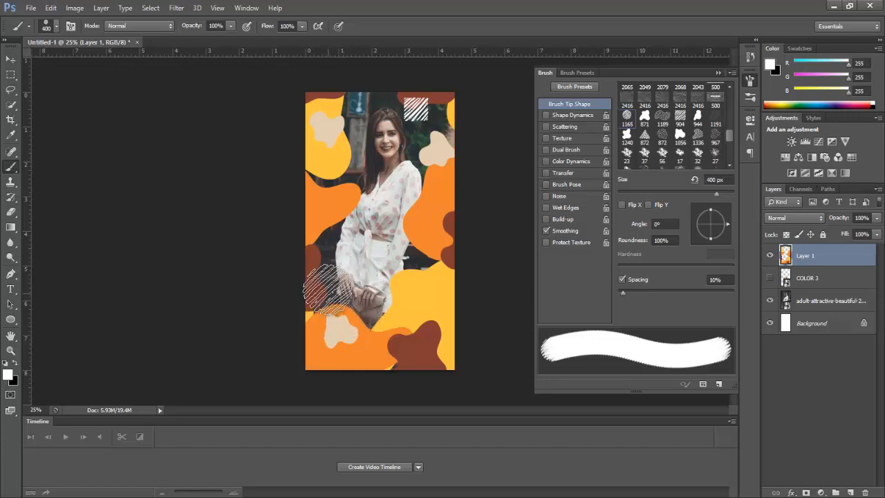
click(330, 289)
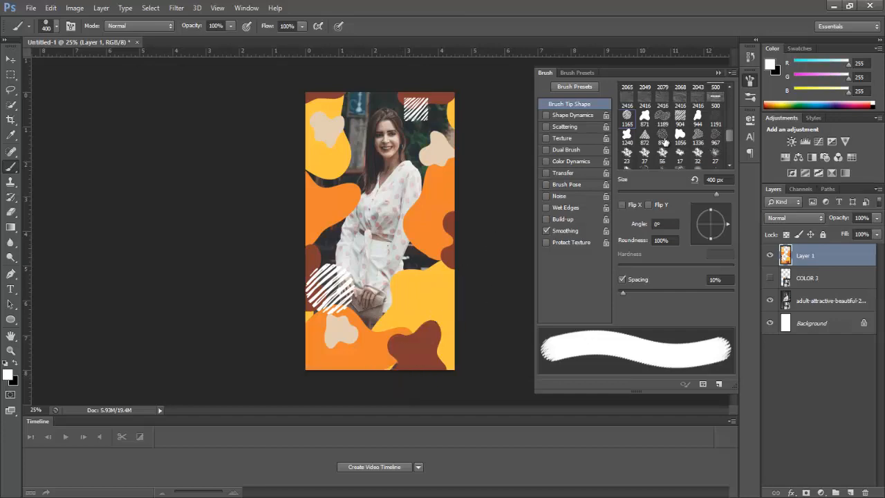
Stamp the white dash-pattern tip at 1336 px over the photo's lower-right edge and at 250 px in its lower-left corner.
click(699, 136)
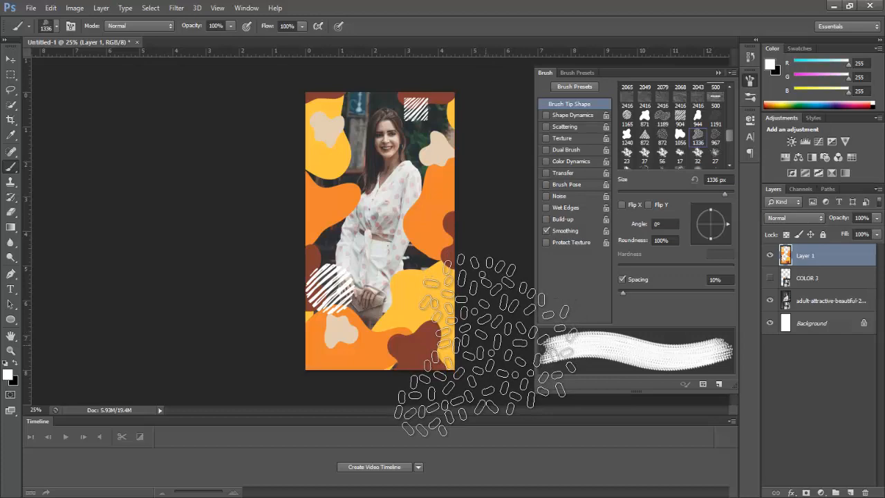
click(485, 346)
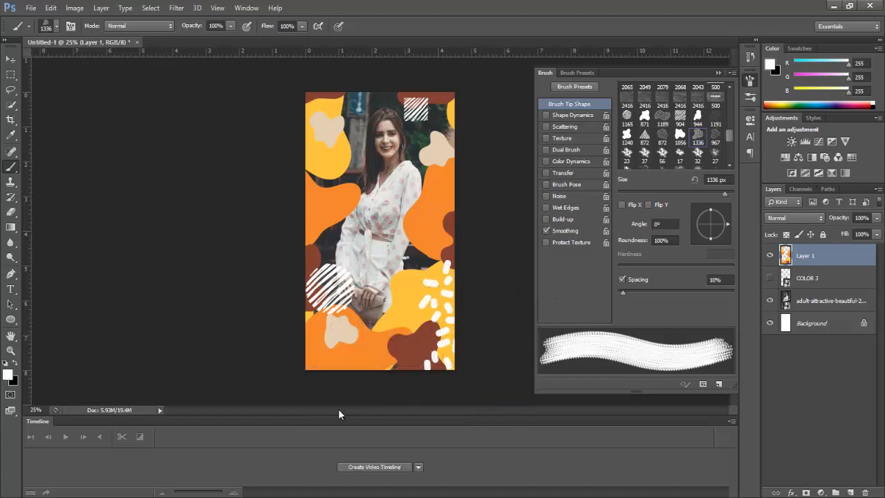
key(bracketleft)
key(bracketleft)
key(bracketleft)
key(bracketleft)
key(bracketleft)
key(bracketleft)
key(bracketleft)
key(bracketleft)
key(bracketleft)
key(bracketleft)
key(bracketleft)
key(bracketleft)
key(bracketleft)
key(bracketleft)
key(bracketleft)
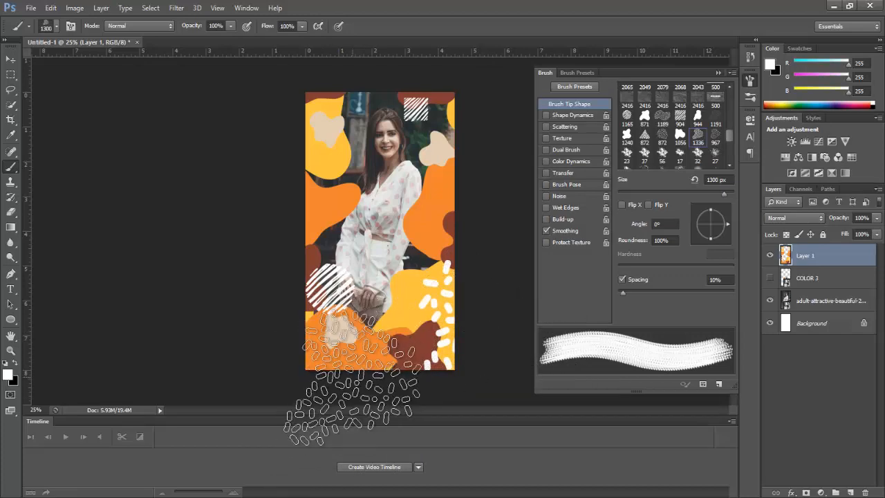
click(310, 366)
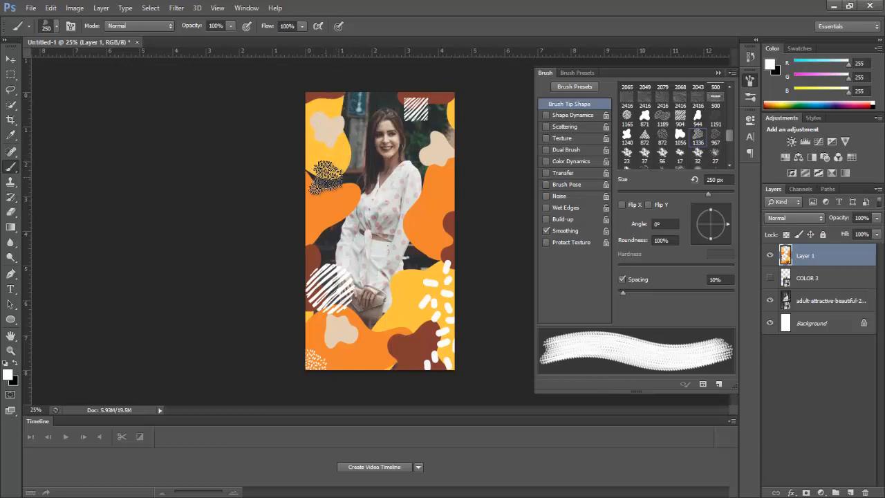
Stamp the 250 px dash pattern between the left yellow and orange shapes and, rotated to 137°, on the right orange shape.
click(326, 177)
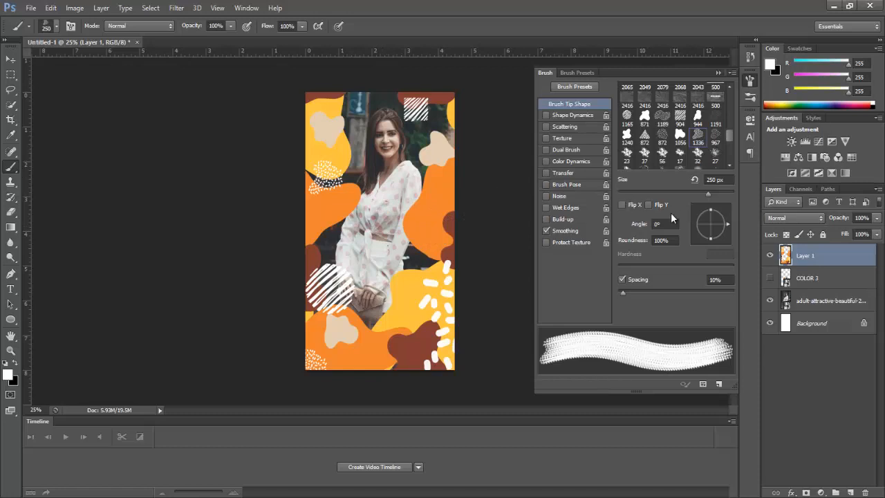
click(699, 215)
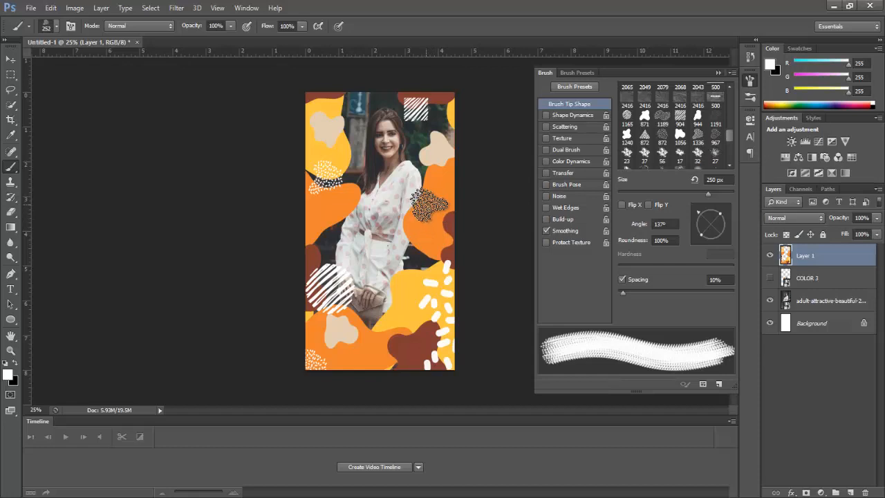
click(430, 205)
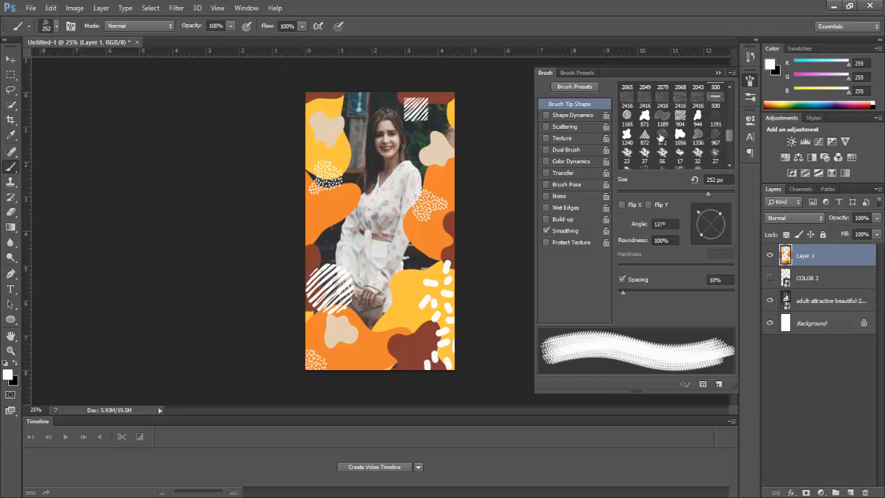
Stamp white dots near the photo's top and over its lower orange area, using the 1191 px dotted tip reduced to 500 px.
click(718, 118)
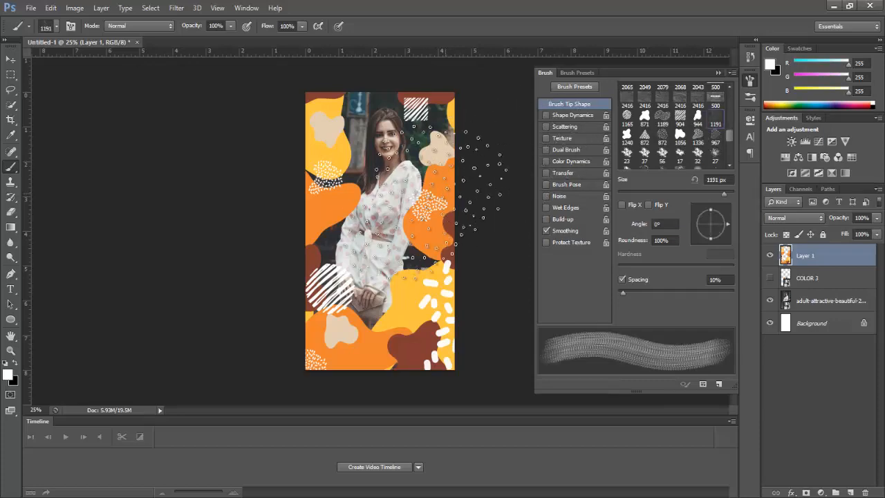
key(bracketleft)
key(bracketleft)
key(bracketleft)
key(bracketleft)
key(bracketleft)
key(bracketleft)
key(bracketleft)
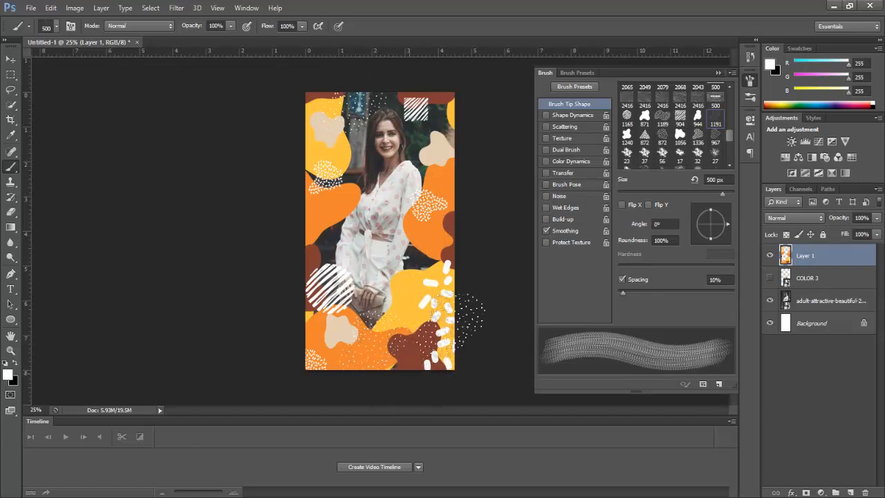
click(751, 81)
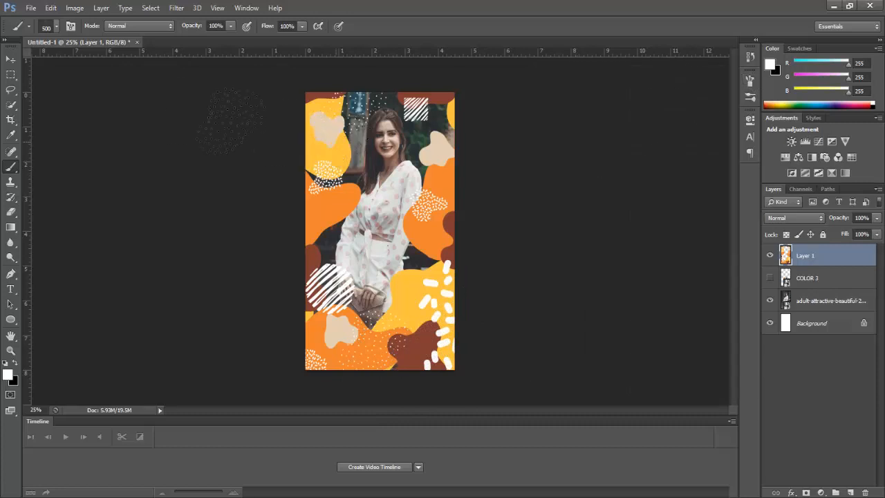
Compare the photo with and without the decorations by toggling the visibility of Layer 1.
click(12, 59)
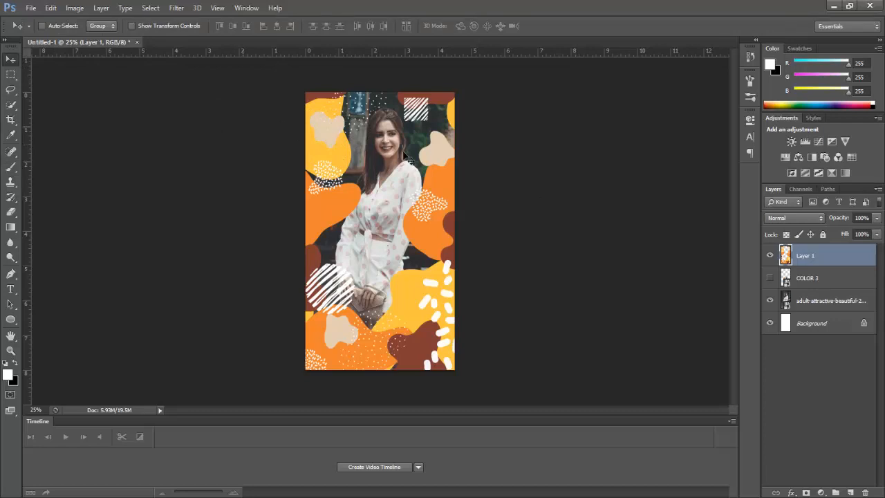
click(770, 256)
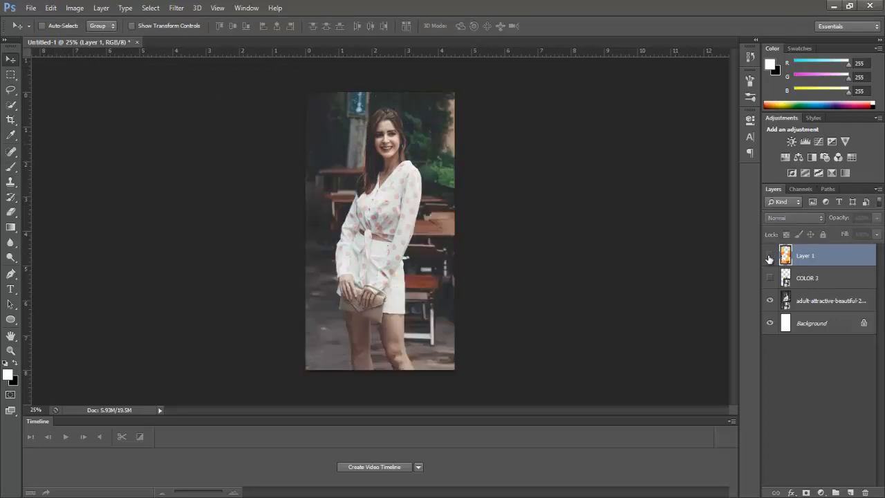
click(770, 256)
click(770, 256)
click(770, 256)
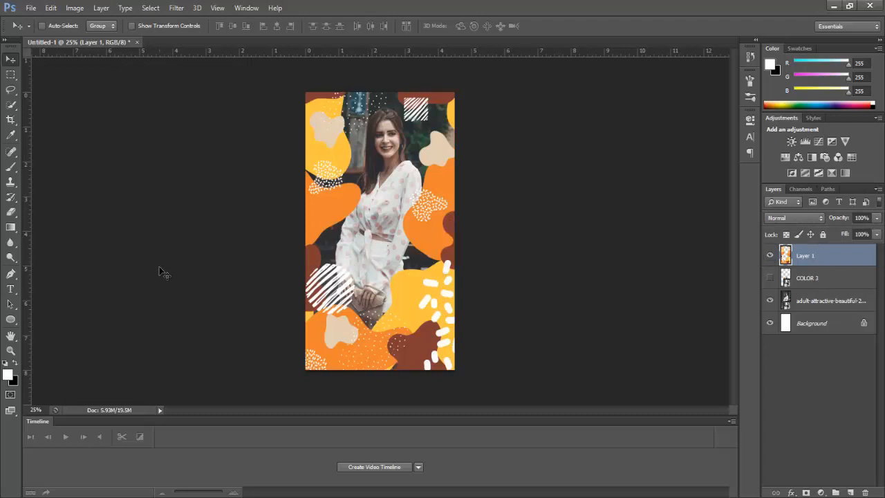
Add the white text "Aesthetic" in HolidayFree at 19 pt over the middle of the photo.
click(11, 289)
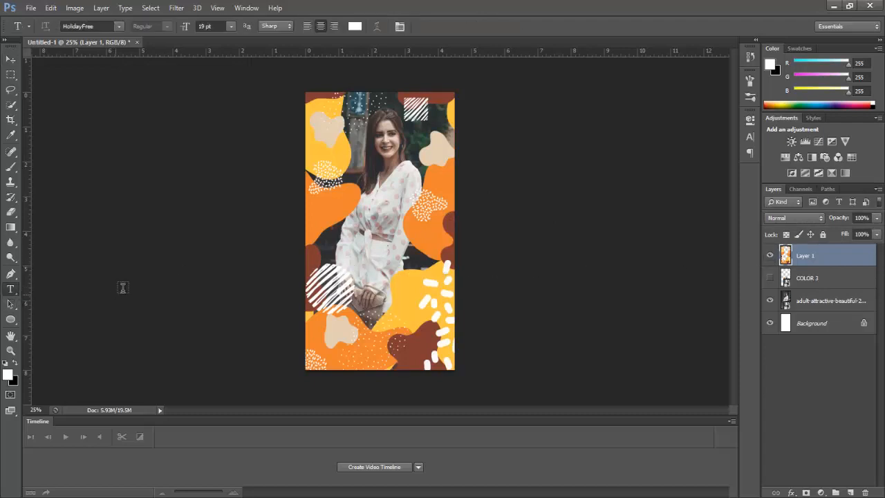
click(104, 29)
click(343, 248)
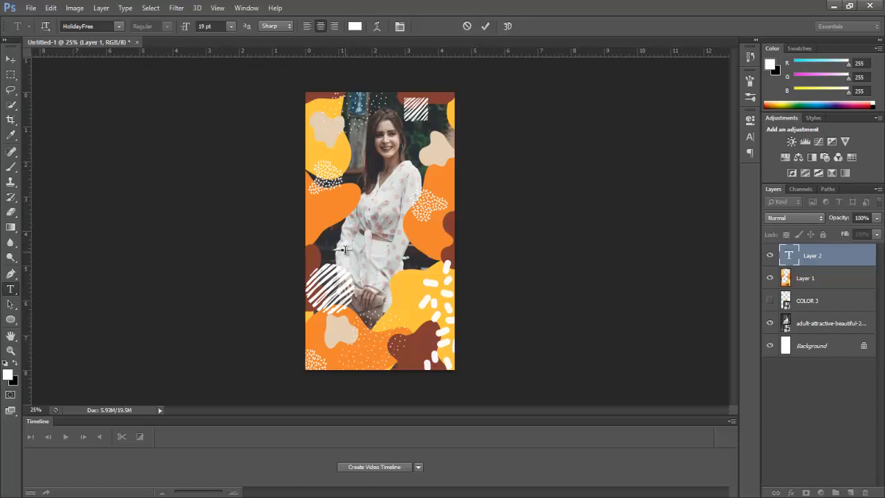
text(Autumn)
text(tic)
click(10, 59)
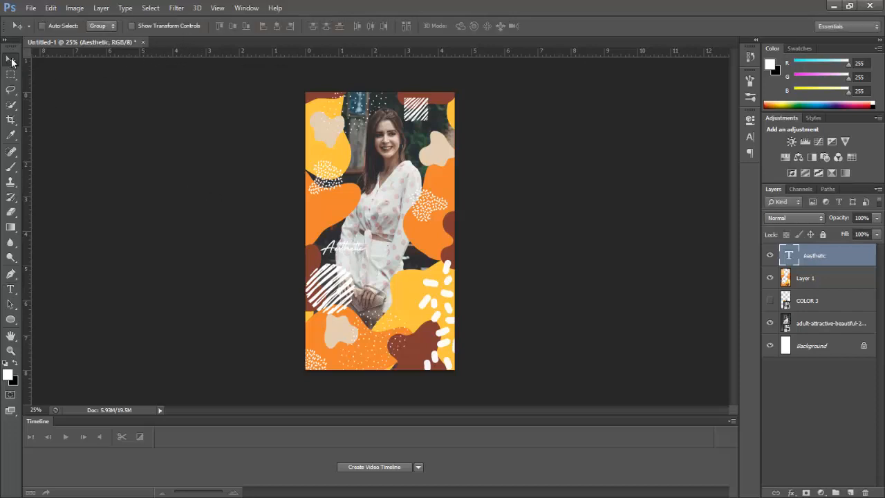
Move the "Aesthetic" text toward the photo's centre and scale it up to about 203%.
drag(330, 259, 367, 251)
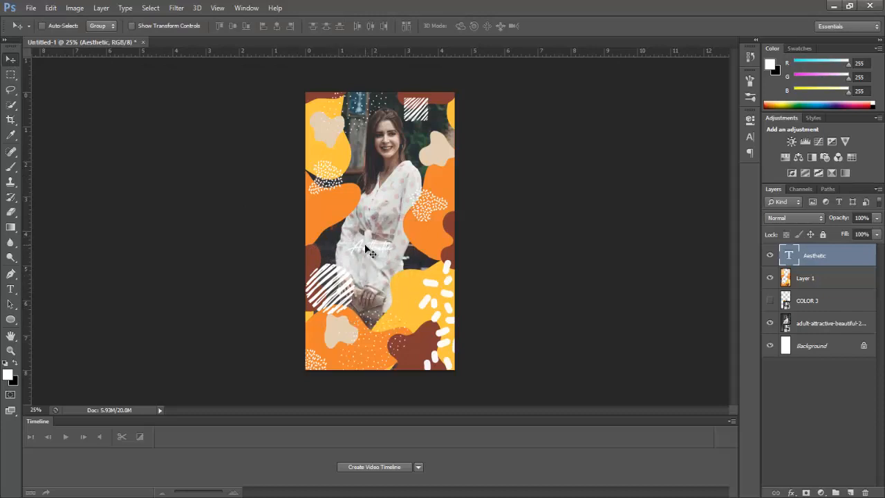
key(ctrl+t)
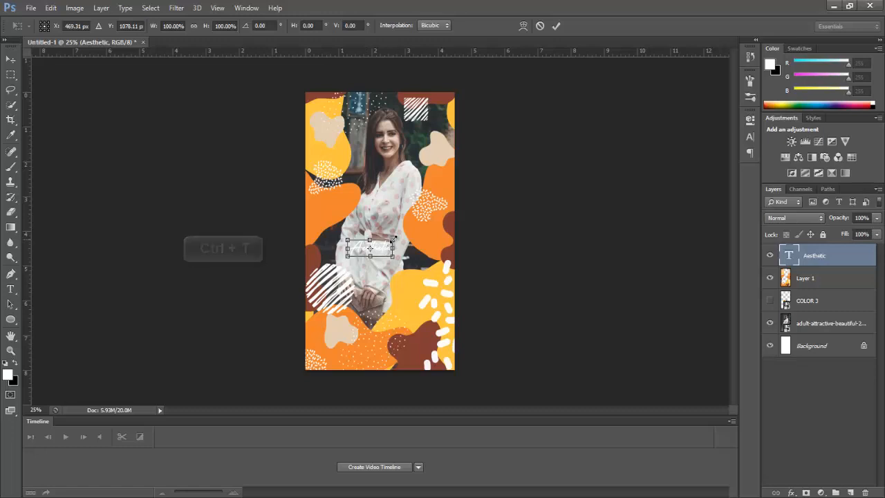
drag(394, 239, 417, 229)
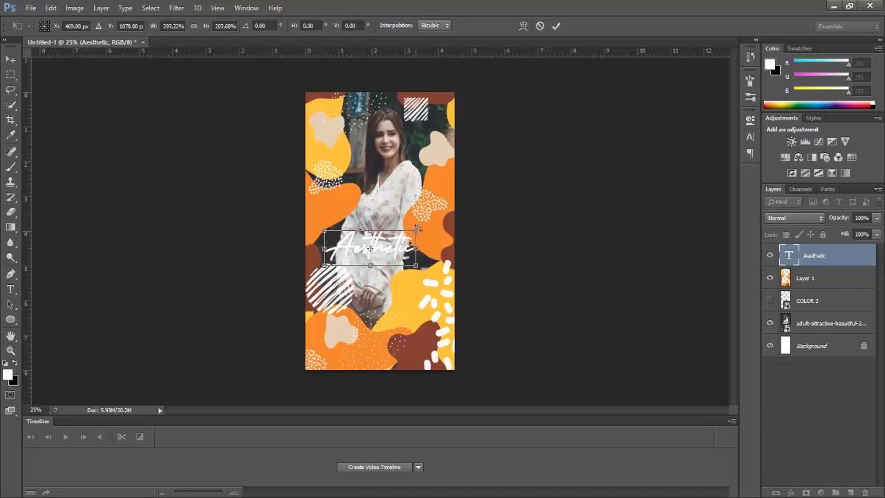
click(556, 28)
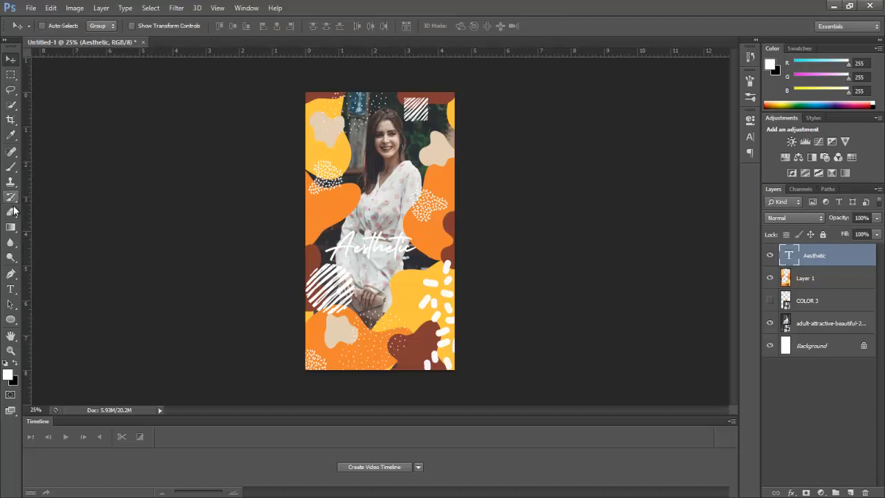
Add the white text "SWIPE UP" in Impact at 19 pt and place it centred at the photo's bottom edge.
click(10, 290)
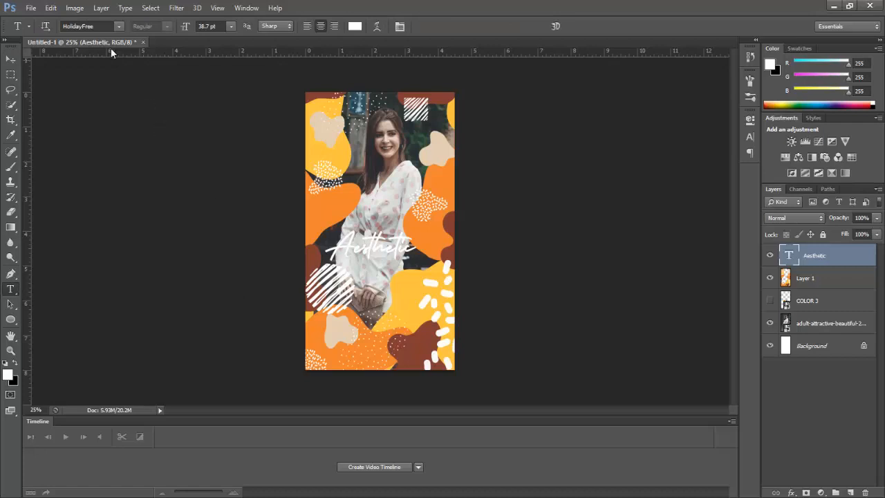
click(119, 27)
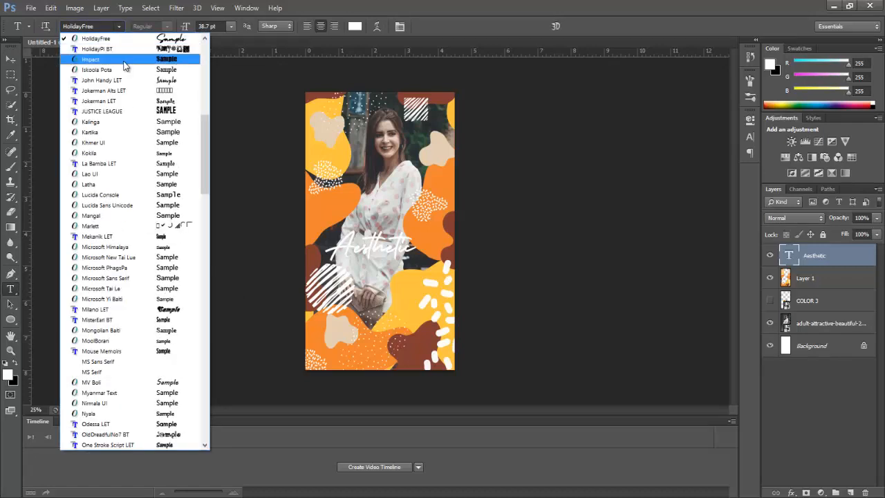
click(105, 61)
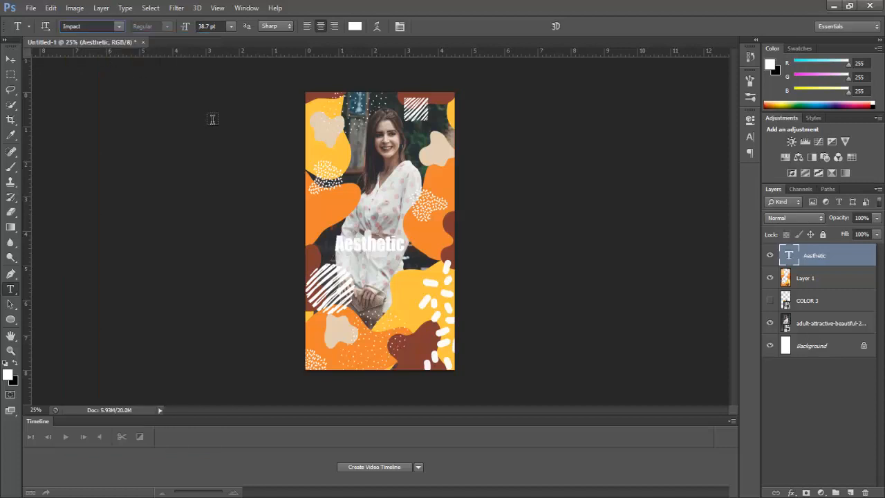
click(347, 339)
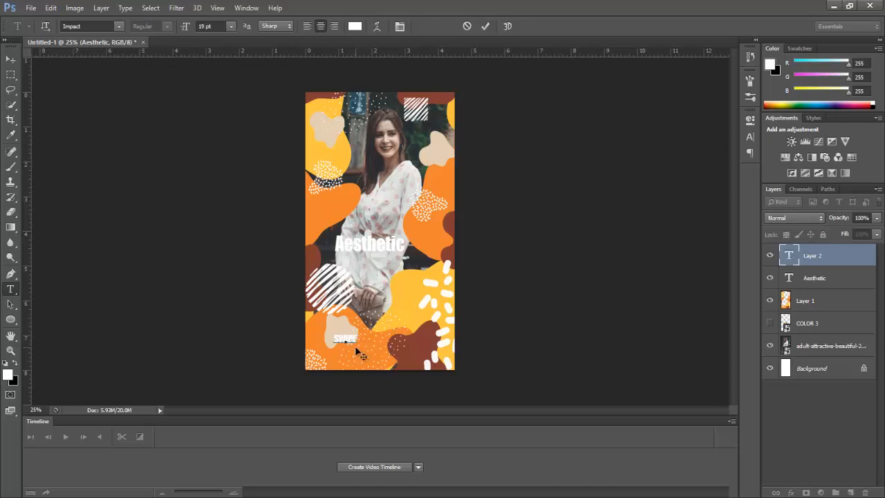
text(UP)
key(BackSpace)
text(P)
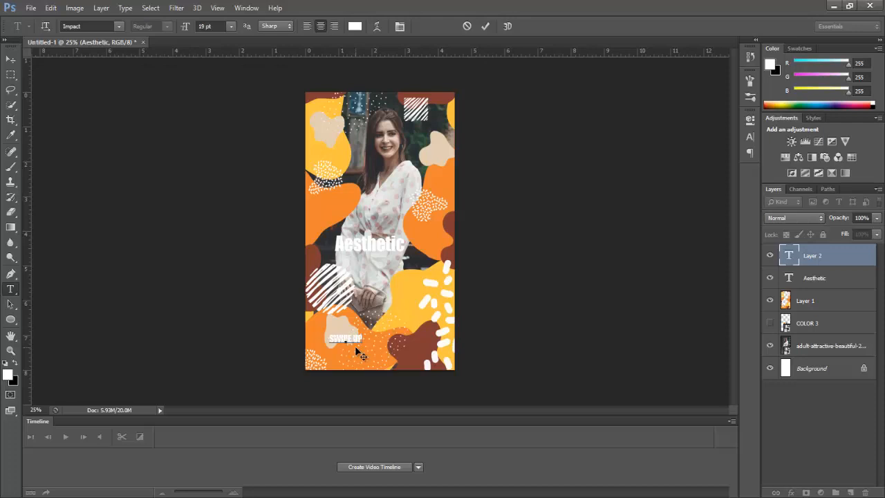
click(11, 59)
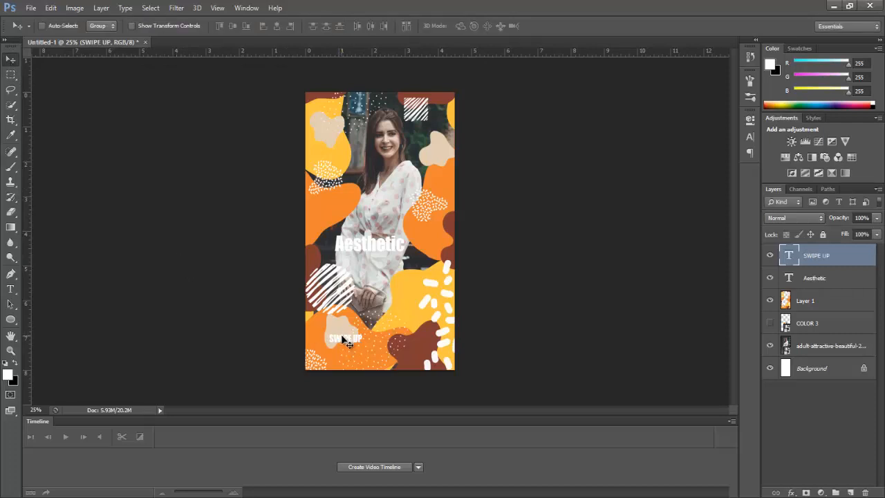
drag(347, 343, 374, 360)
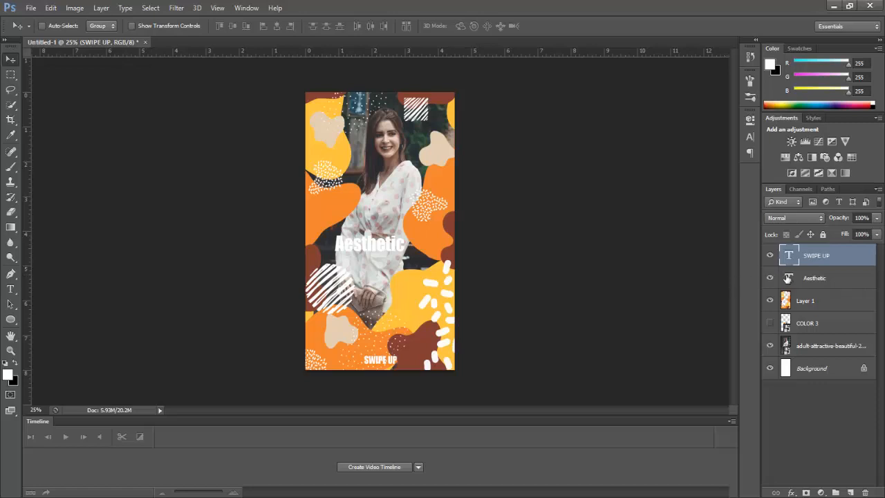
Set the font of the "Aesthetic" text to HolidayFree and nudge the text slightly over the photo's centre.
click(790, 278)
double_click(790, 279)
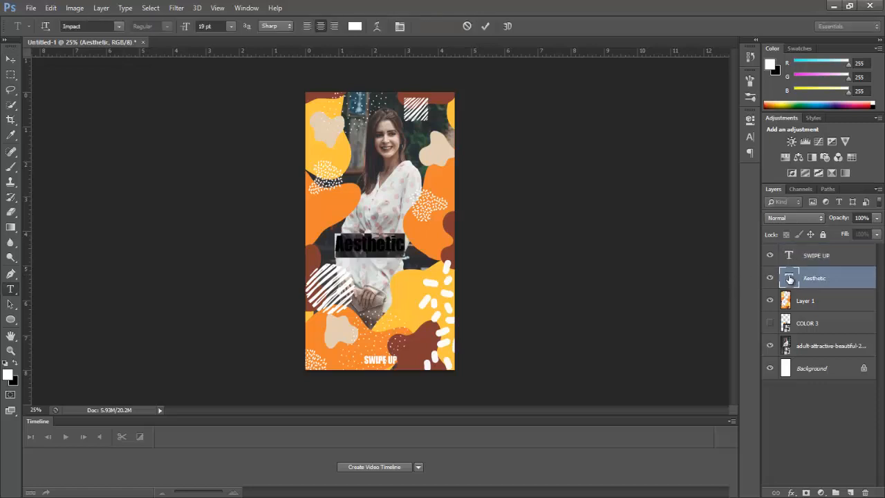
click(94, 25)
text(HolidayFree)
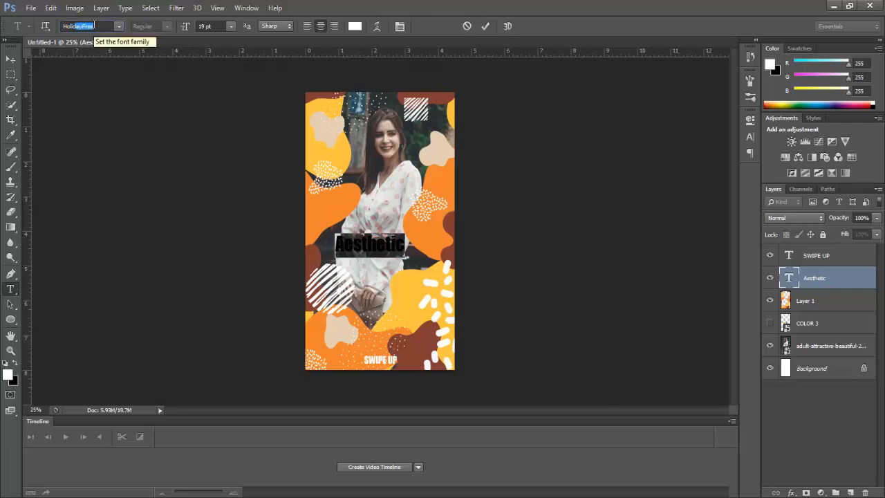
key(Return)
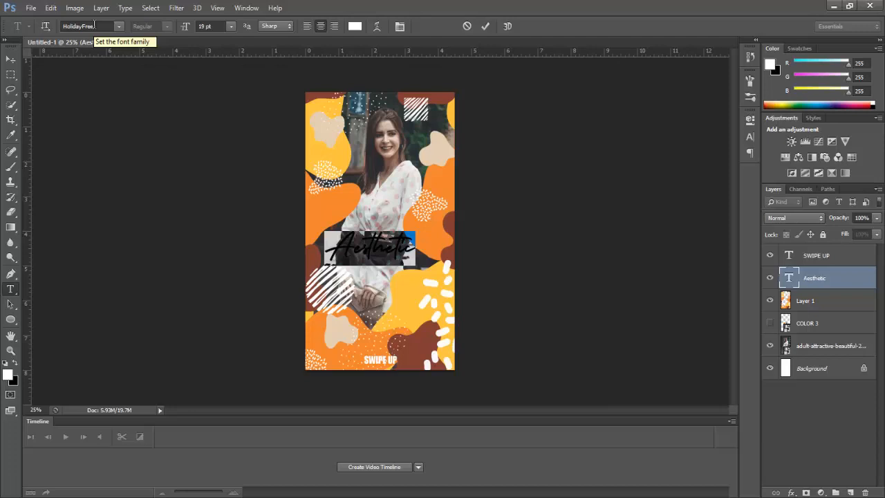
click(10, 60)
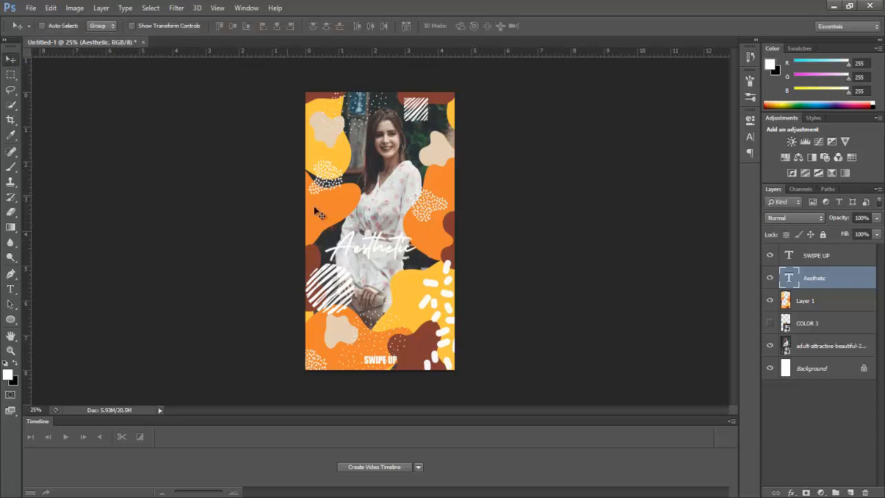
mouse_move(377, 247)
mouse_down()
mouse_move(367, 256)
mouse_move(374, 249)
mouse_up()
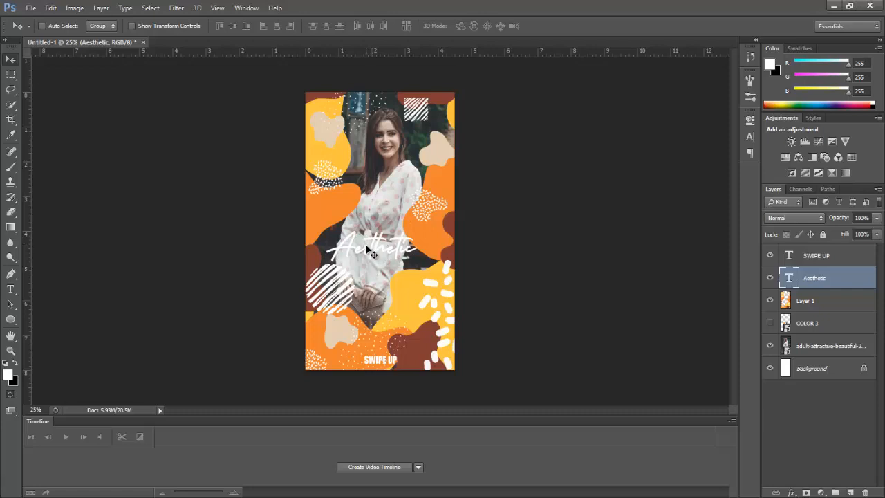